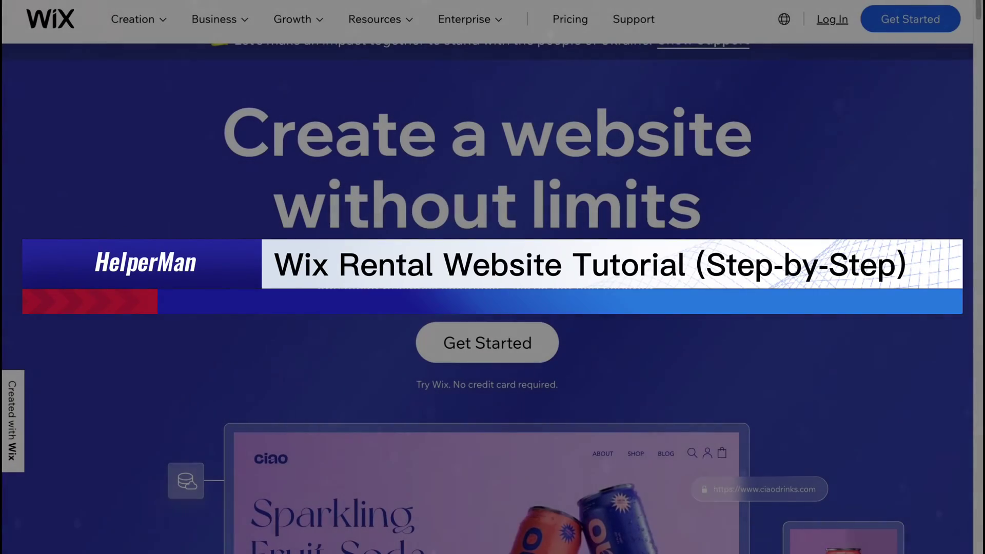
# Browse the Wix homepage, then use the hero Get Started button to reach the Log In page.
pyautogui.scroll(-3, 493, 277)
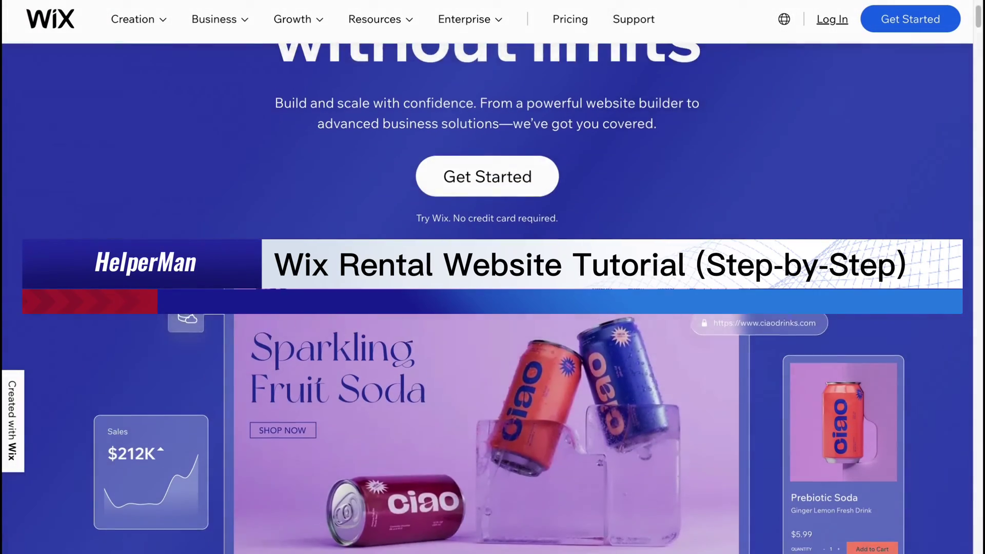
pyautogui.scroll(-8, 550, 269)
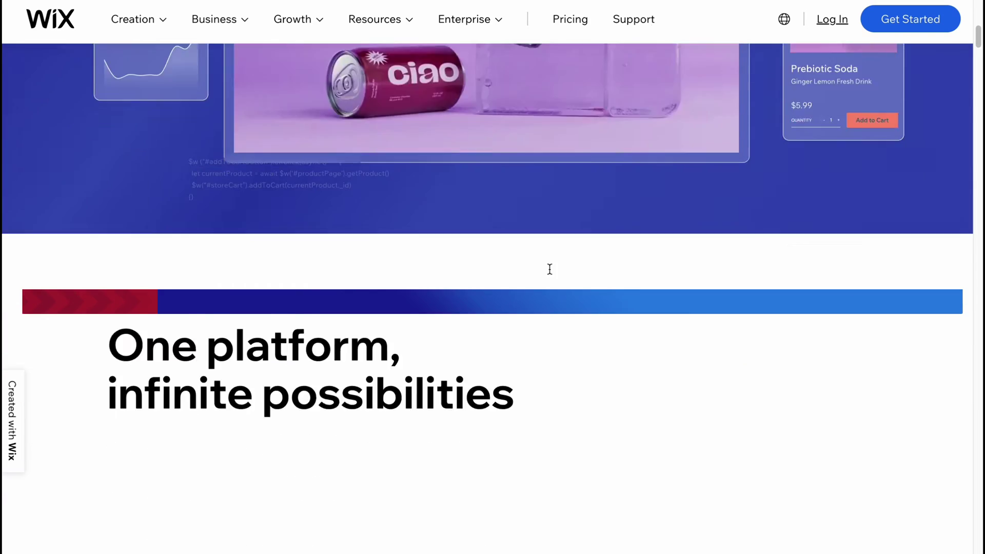
pyautogui.scroll(-2, 550, 268)
pyautogui.scroll(10, 547, 253)
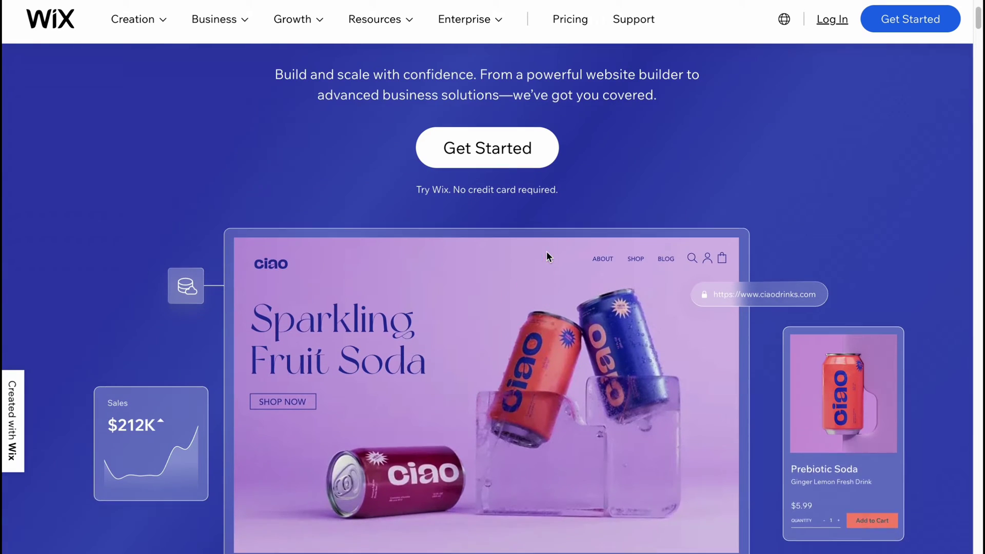
pyautogui.scroll(4, 547, 255)
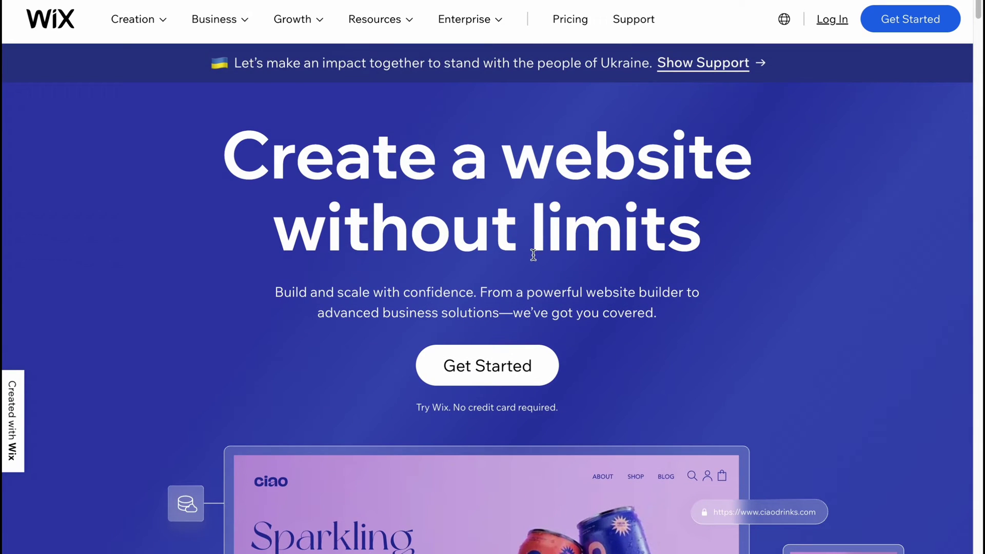
pyautogui.click(510, 363)
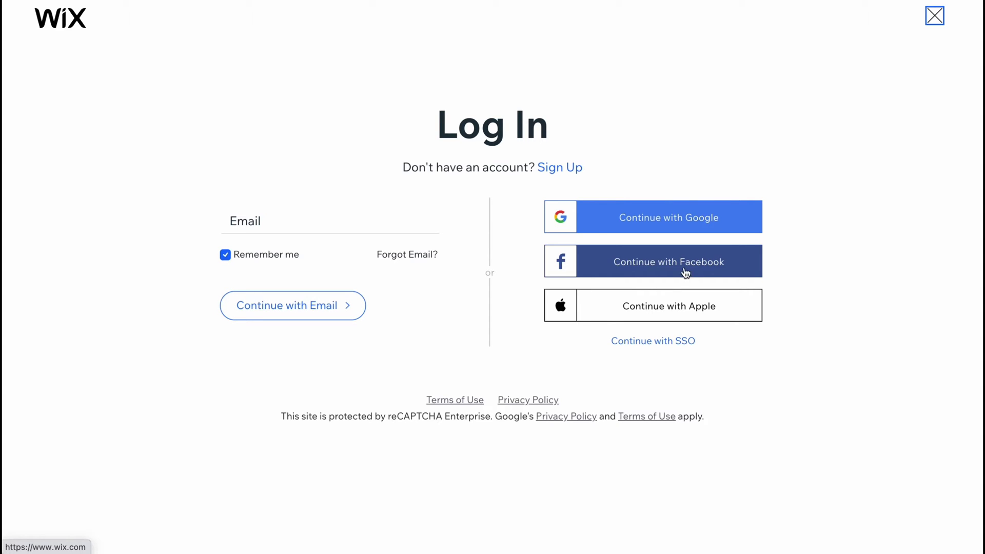
# Log in with Continue with Google using the chosen account, then choose Create New Site.
pyautogui.click(673, 224)
pyautogui.click(462, 296)
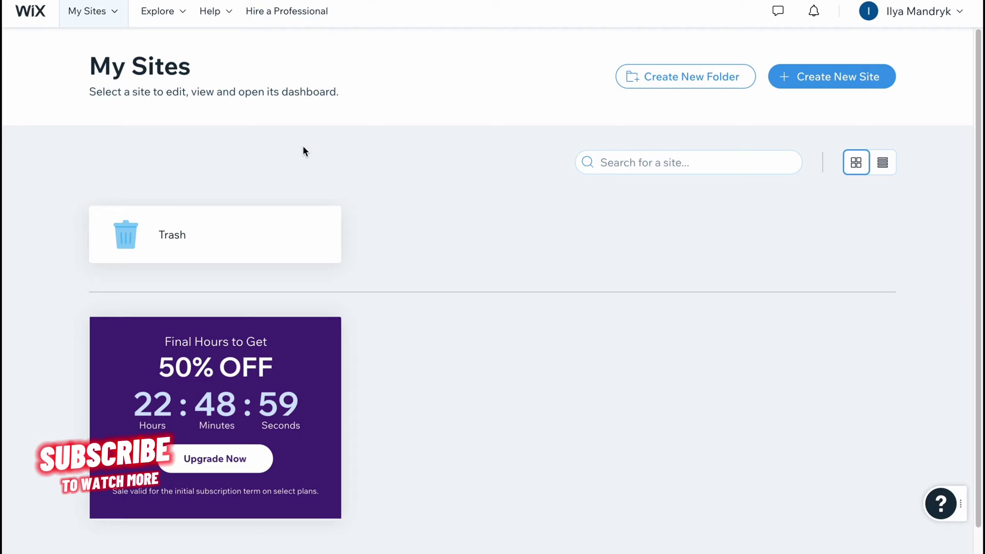
pyautogui.click(849, 76)
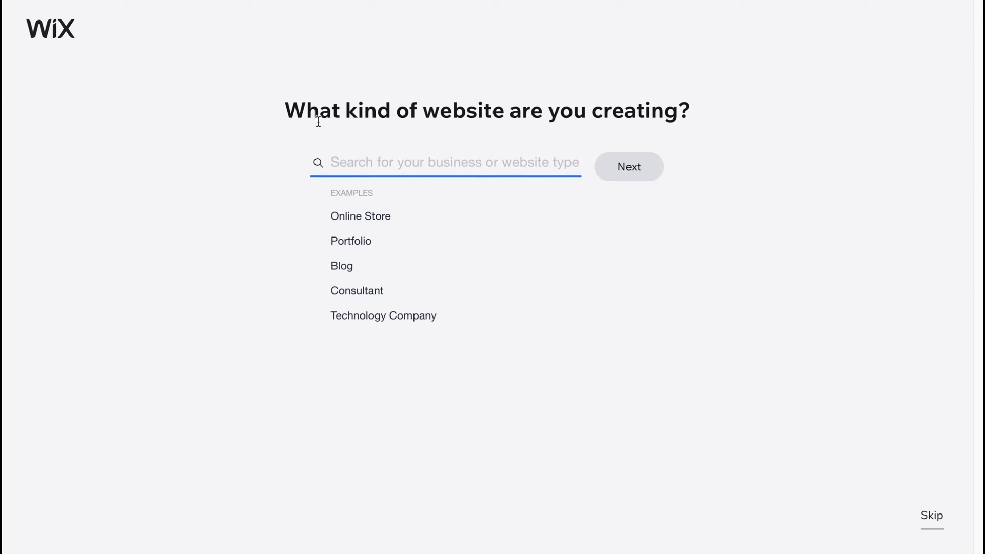
# Search 'real estate re' and pick 'Real Estate Rental Agency' as the website type.
pyautogui.moveTo(285, 117); pyautogui.dragTo(722, 123)
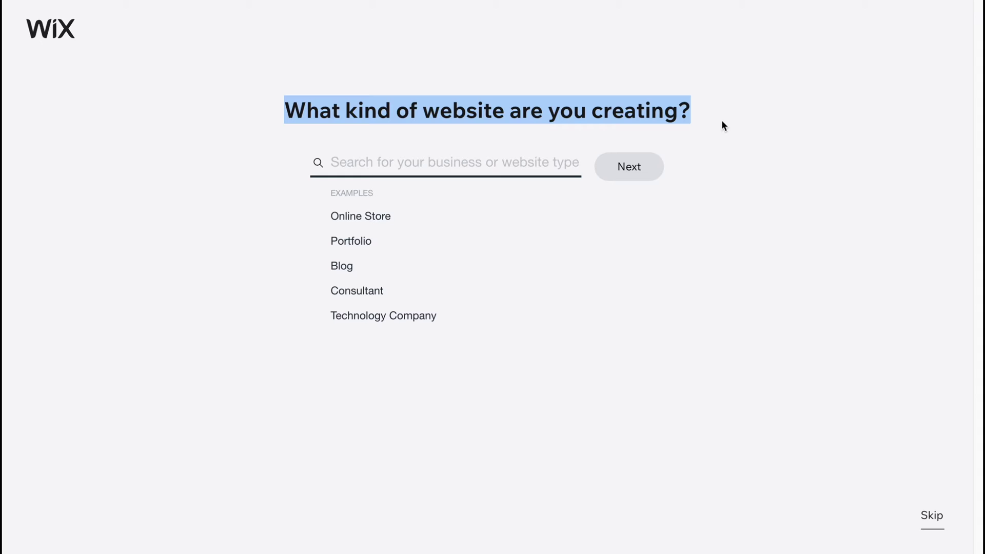
pyautogui.click(481, 163)
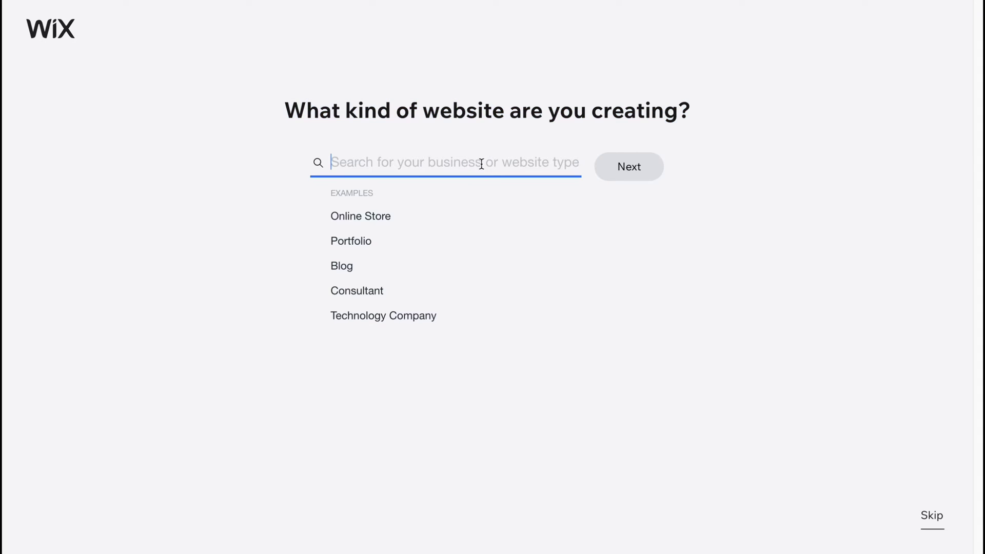
pyautogui.write('real ')
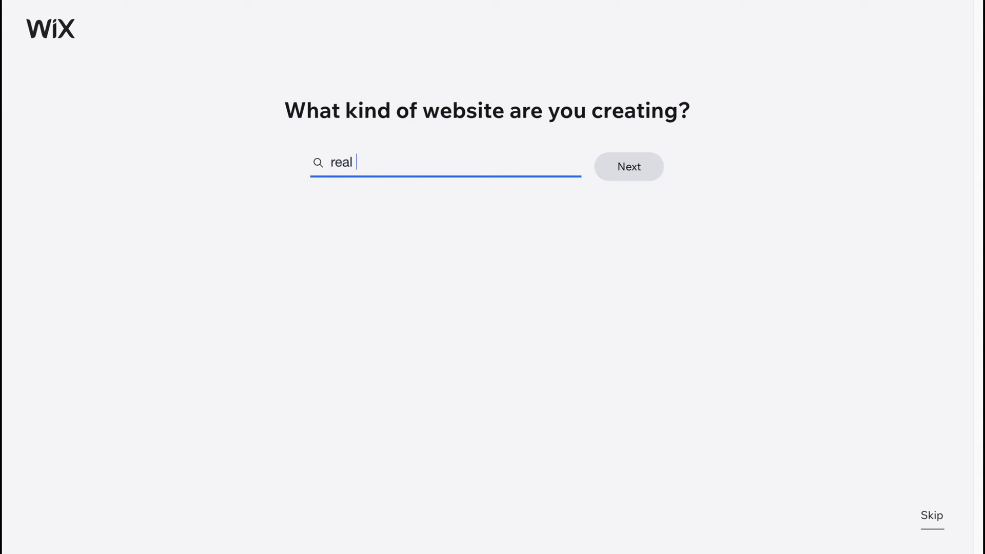
pyautogui.write('es')
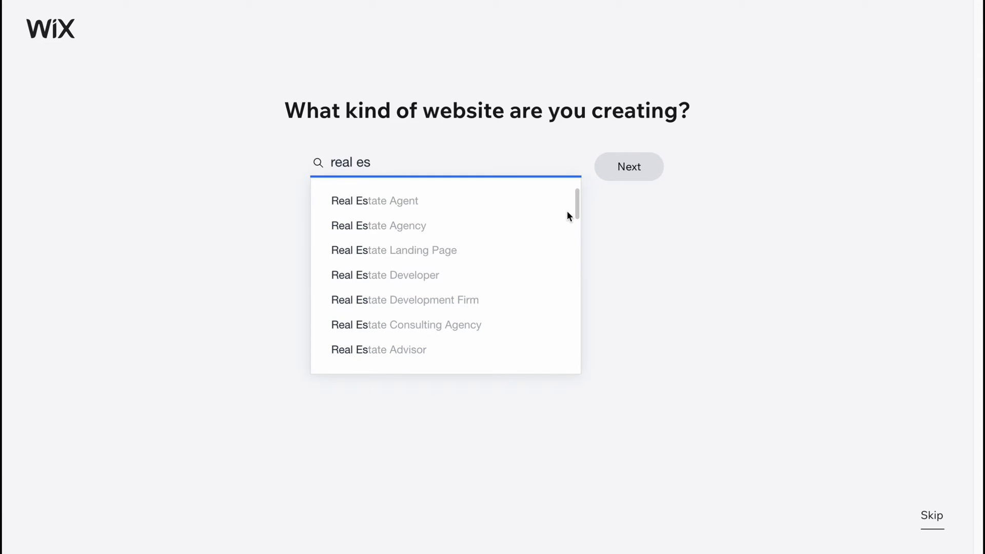
pyautogui.write('tate re')
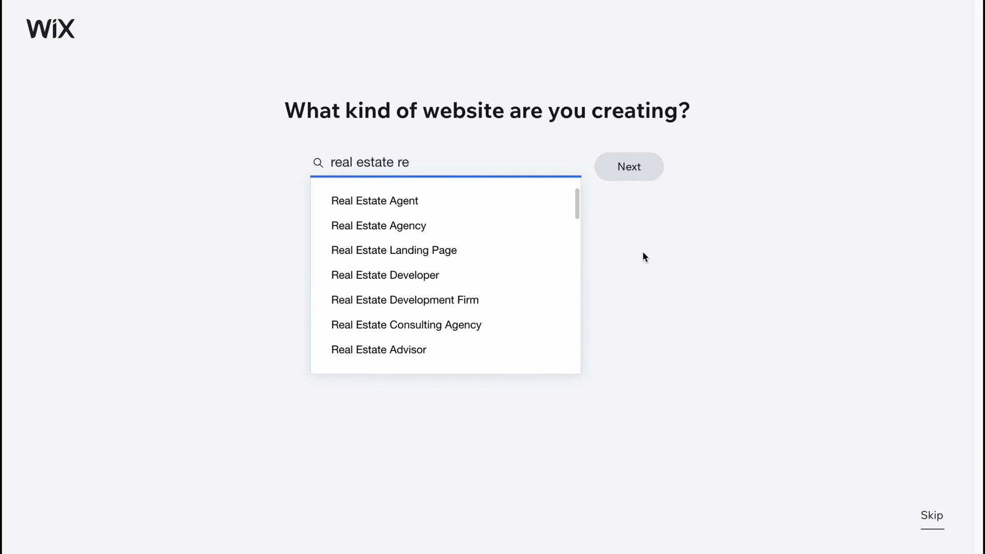
pyautogui.click(406, 203)
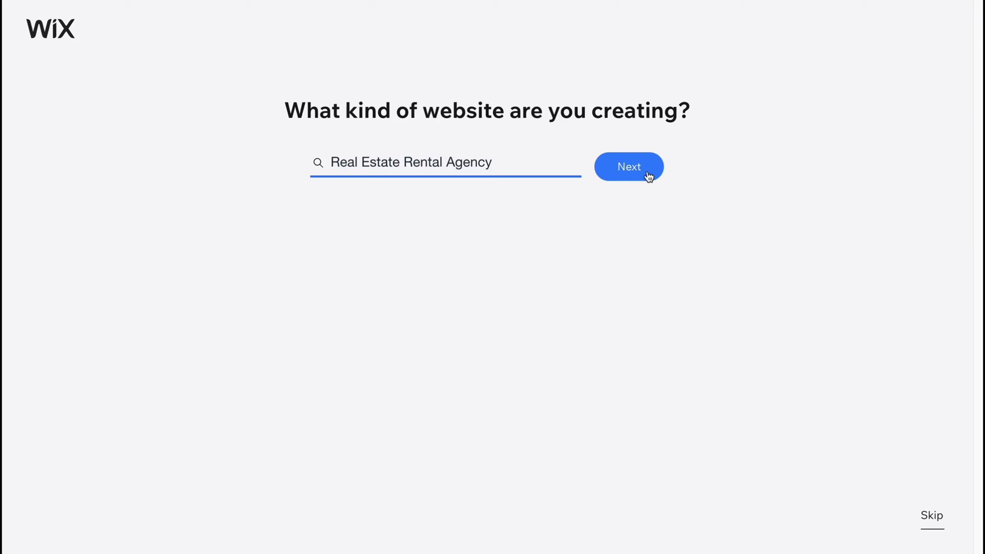
# Name the business 'site 1', then look over the suggested feature cards.
pyautogui.click(620, 178)
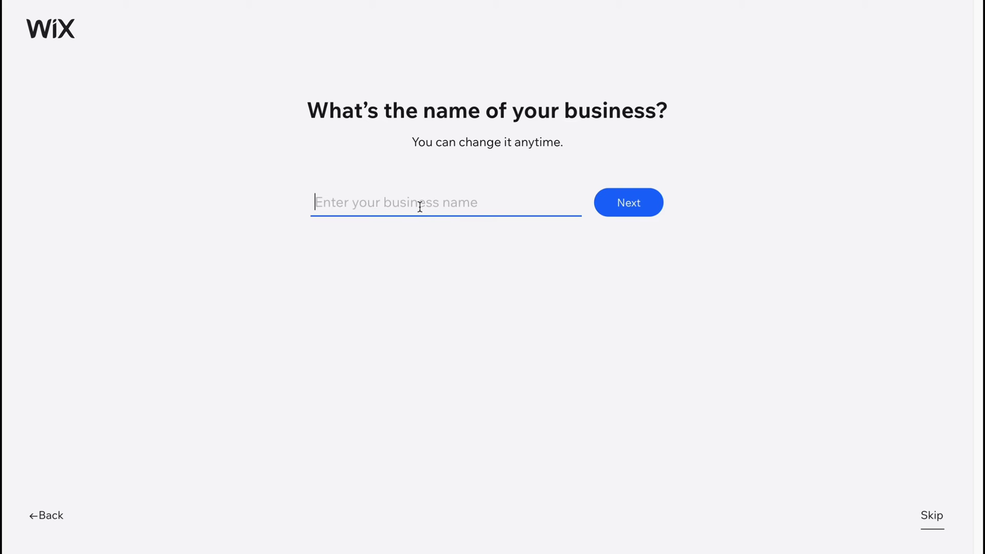
pyautogui.write('site 1')
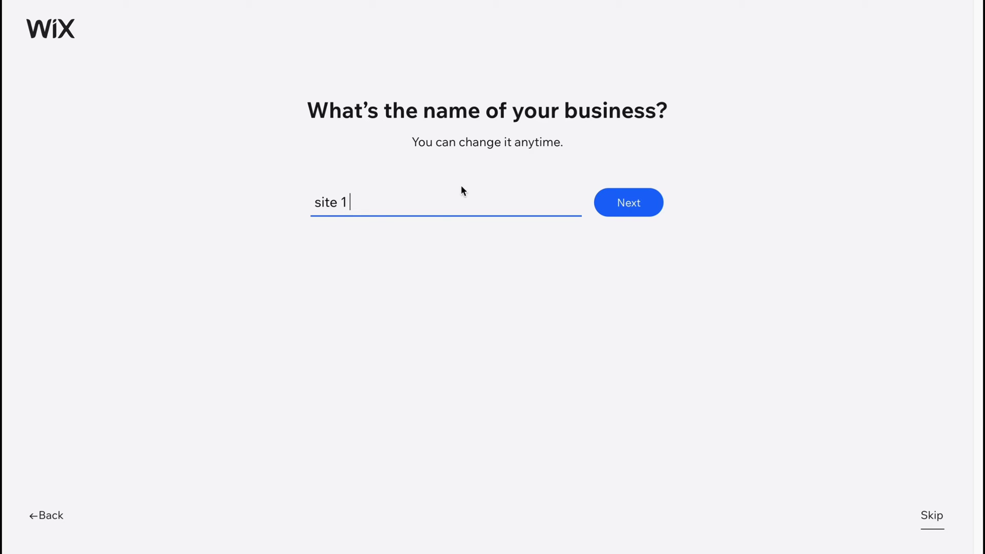
pyautogui.click(635, 202)
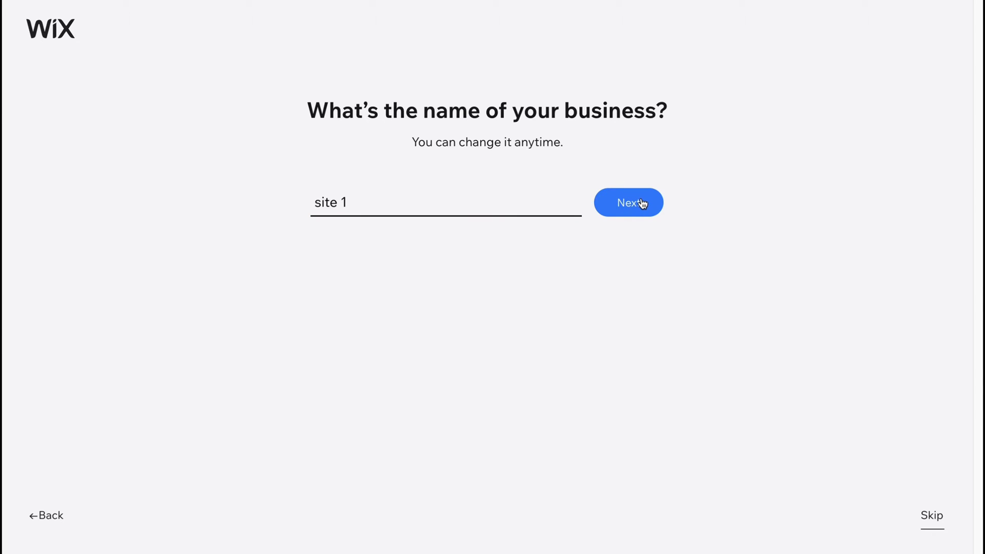
pyautogui.click(643, 203)
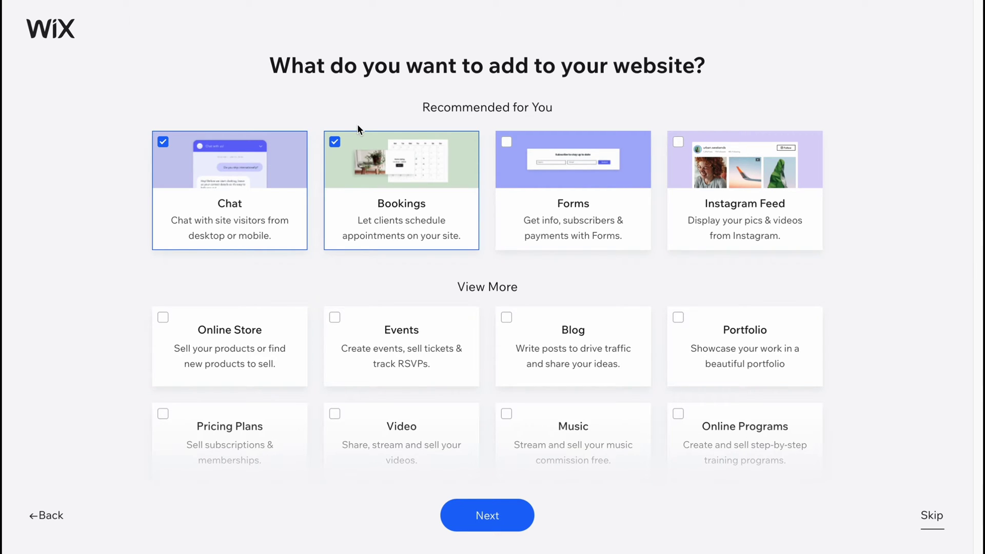
pyautogui.scroll(-3, 470, 330)
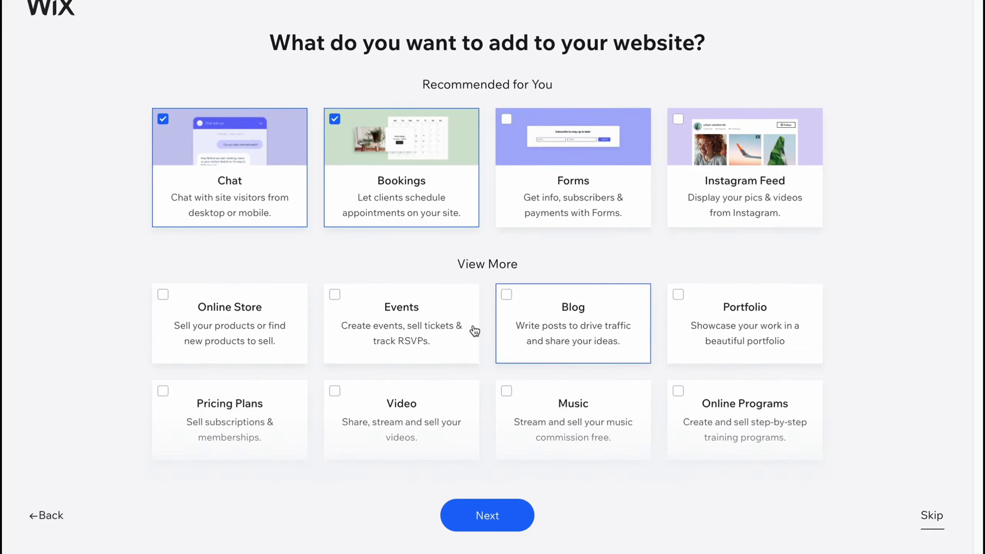
pyautogui.scroll(-2, 383, 354)
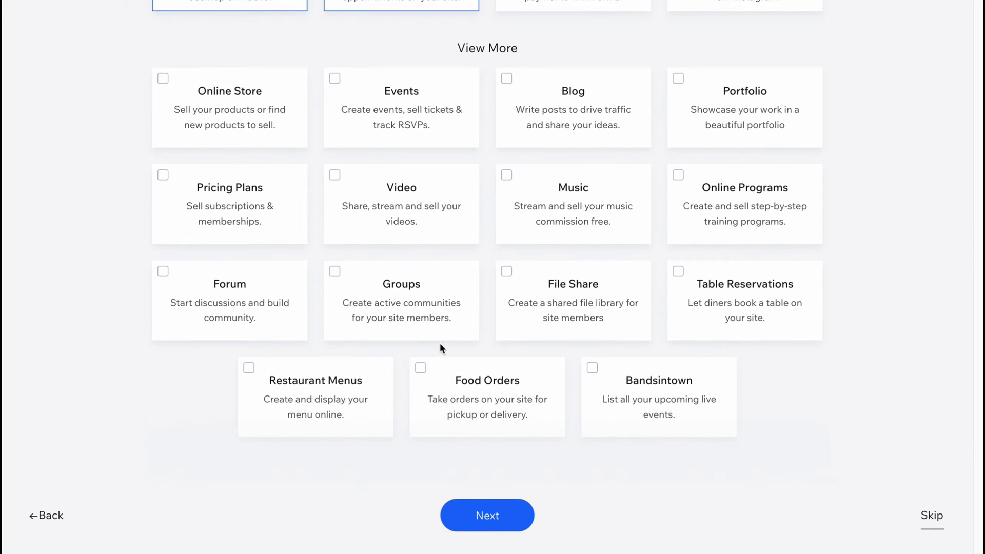
pyautogui.scroll(5, 442, 346)
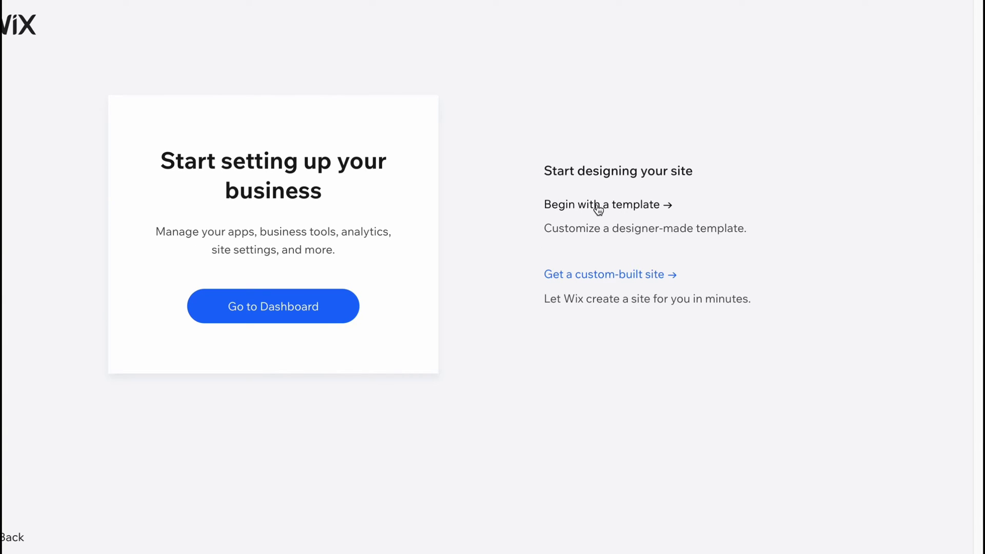
# Choose to design from a template and browse to page two of the template results.
pyautogui.click(593, 209)
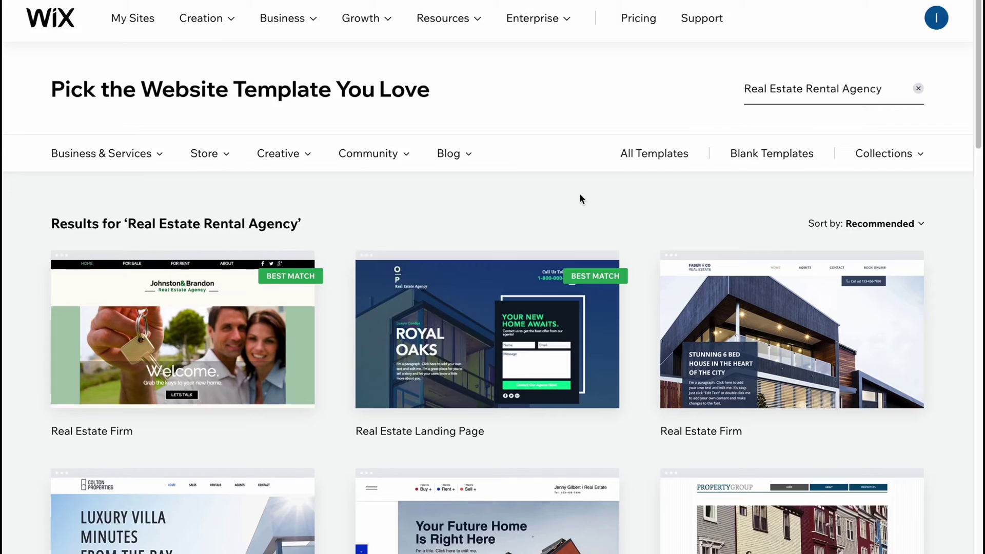
pyautogui.scroll(-3, 580, 195)
pyautogui.scroll(-10, 431, 297)
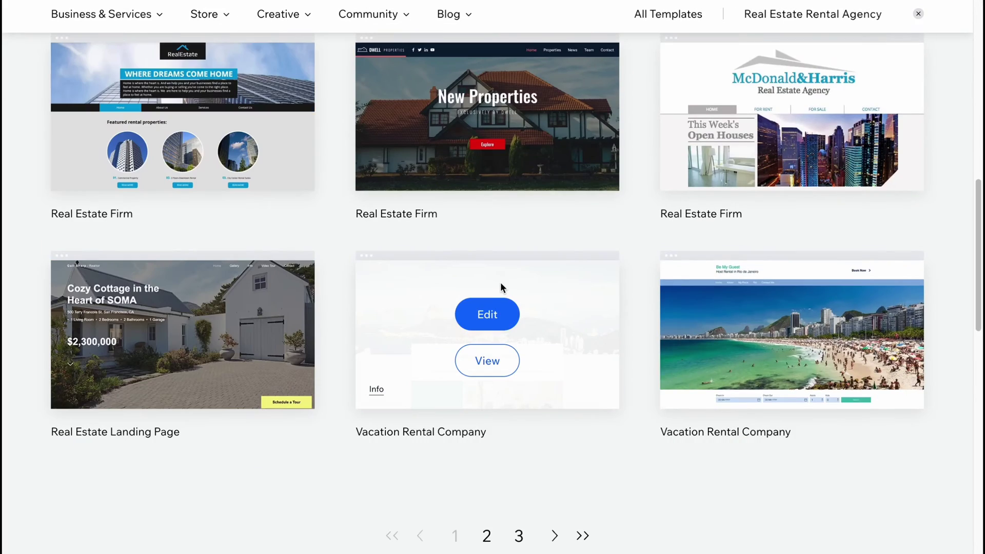
pyautogui.scroll(-1, 497, 281)
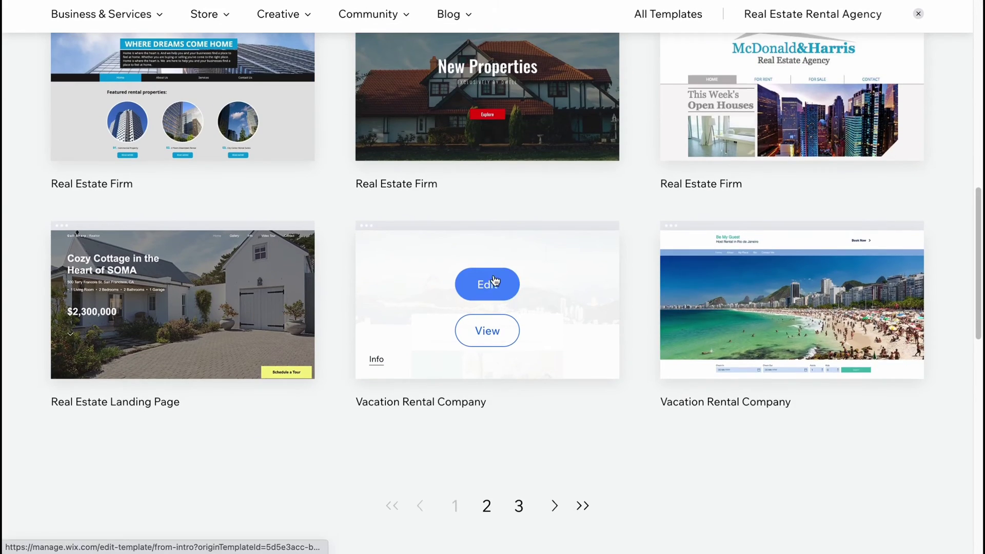
pyautogui.click(485, 506)
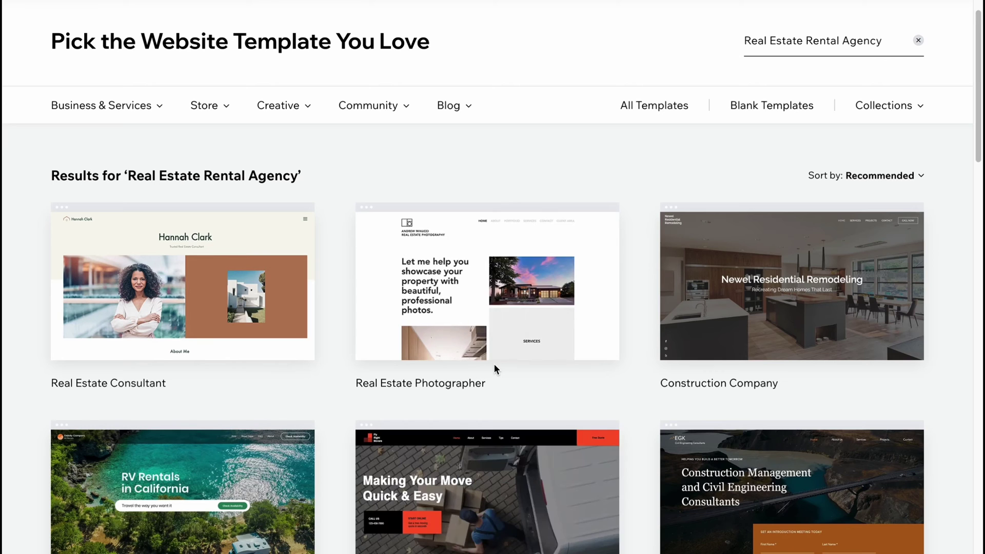
# Switch to the blank templates, then scroll the results to locate the RV Rentals Company template.
pyautogui.moveTo(469, 353)
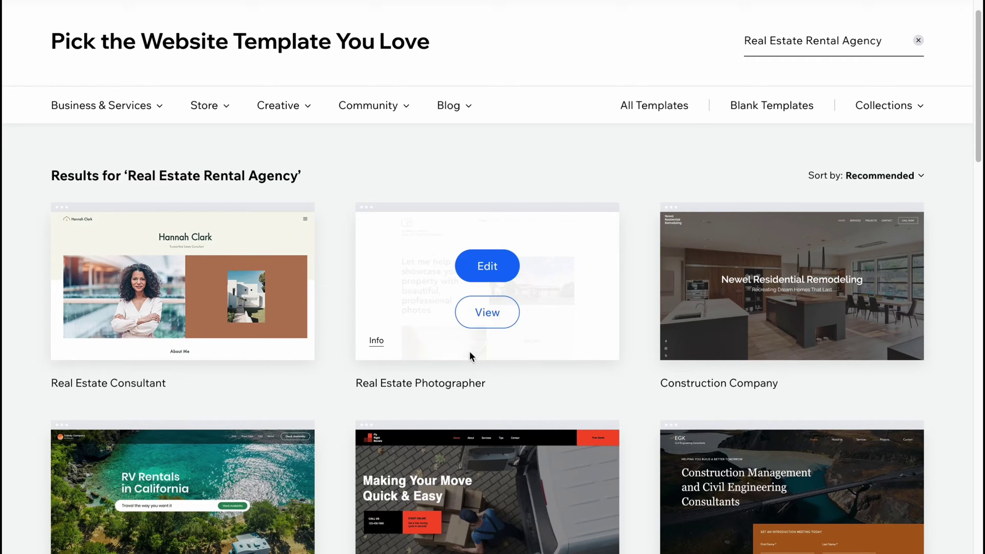
pyautogui.click(765, 106)
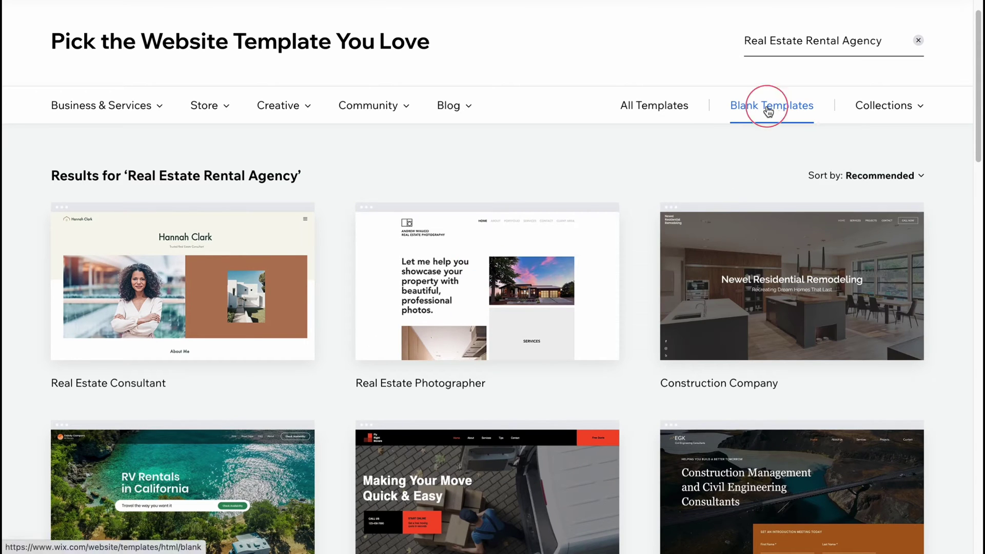
pyautogui.scroll(-5, 552, 339)
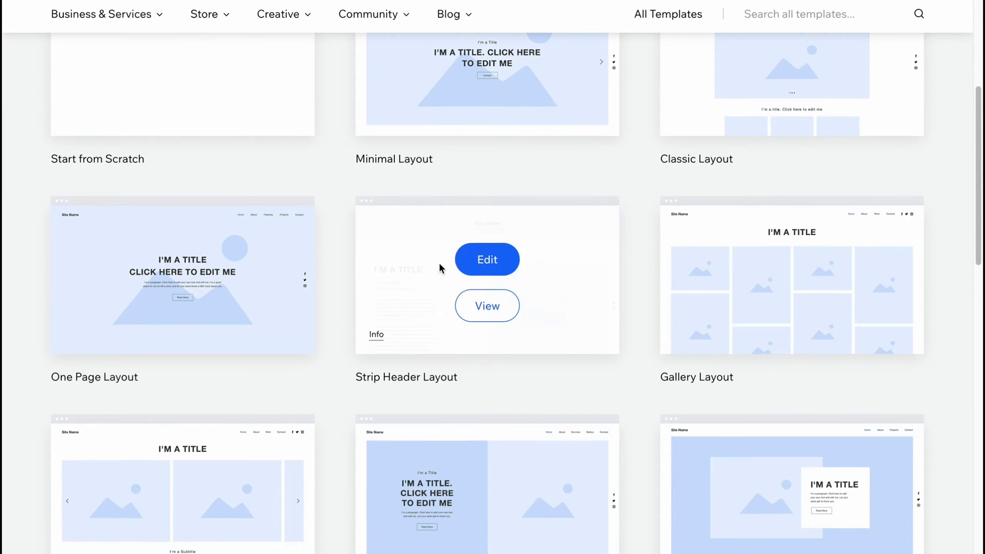
pyautogui.scroll(-3, 439, 262)
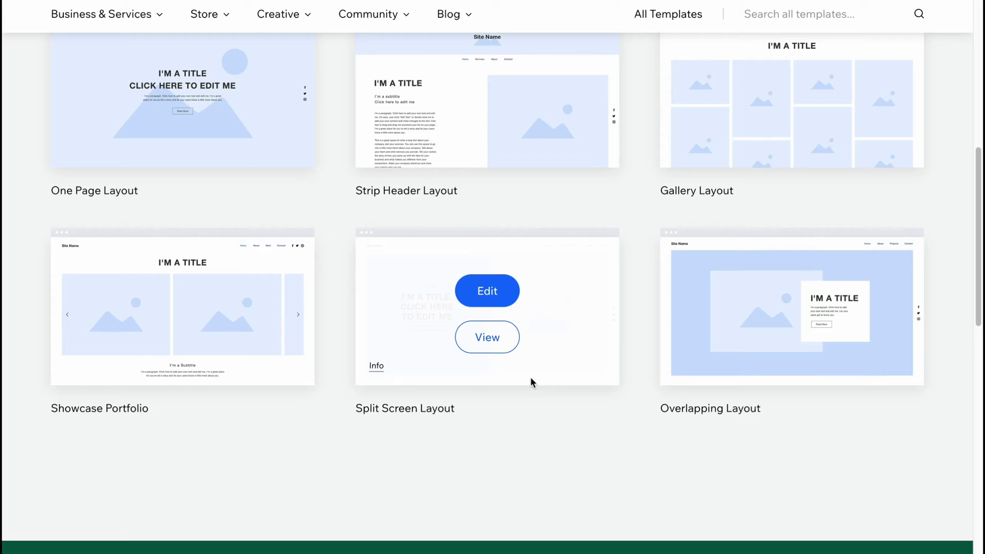
pyautogui.scroll(-2, 565, 377)
pyautogui.scroll(3, 561, 371)
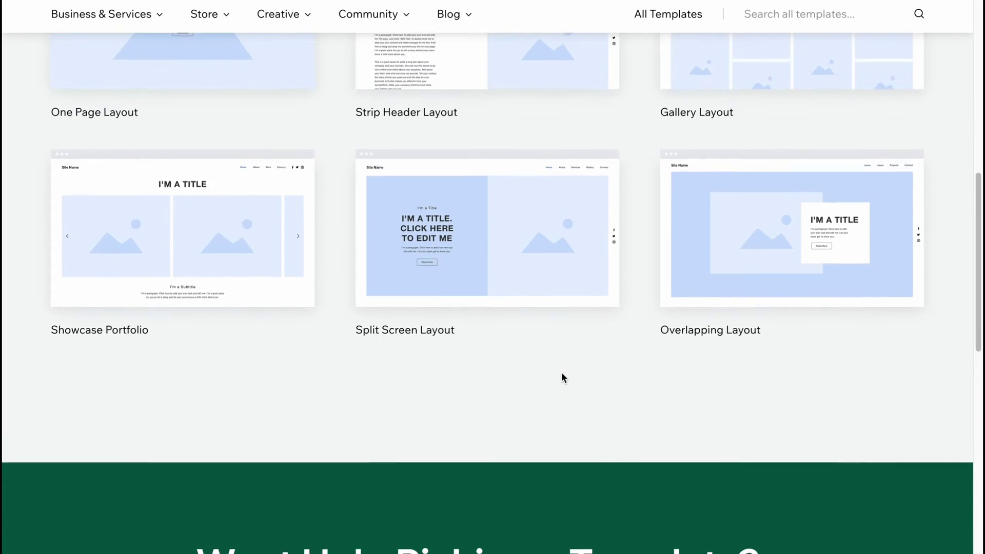
pyautogui.scroll(6, 633, 270)
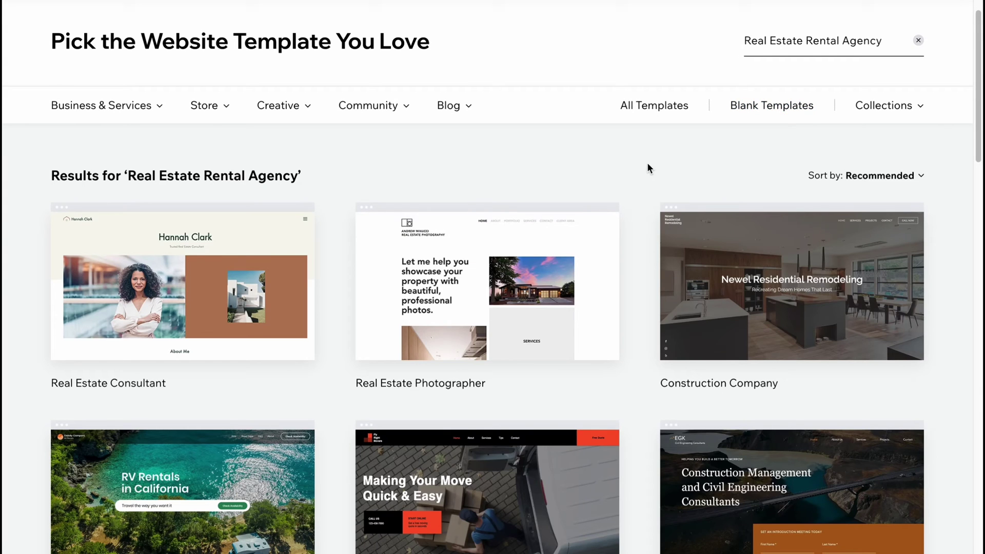
pyautogui.scroll(-3, 564, 267)
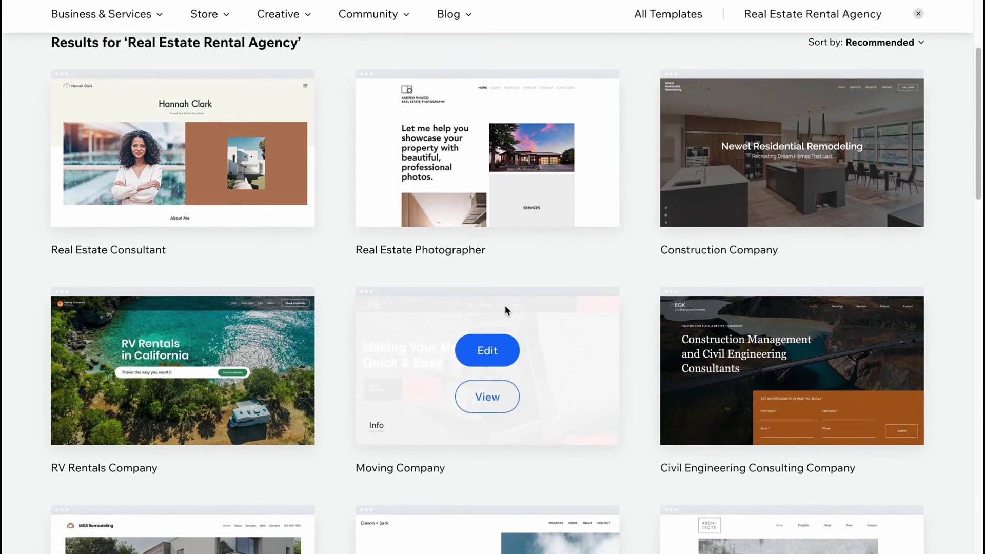
pyautogui.scroll(1, 504, 306)
pyautogui.scroll(-5, 503, 304)
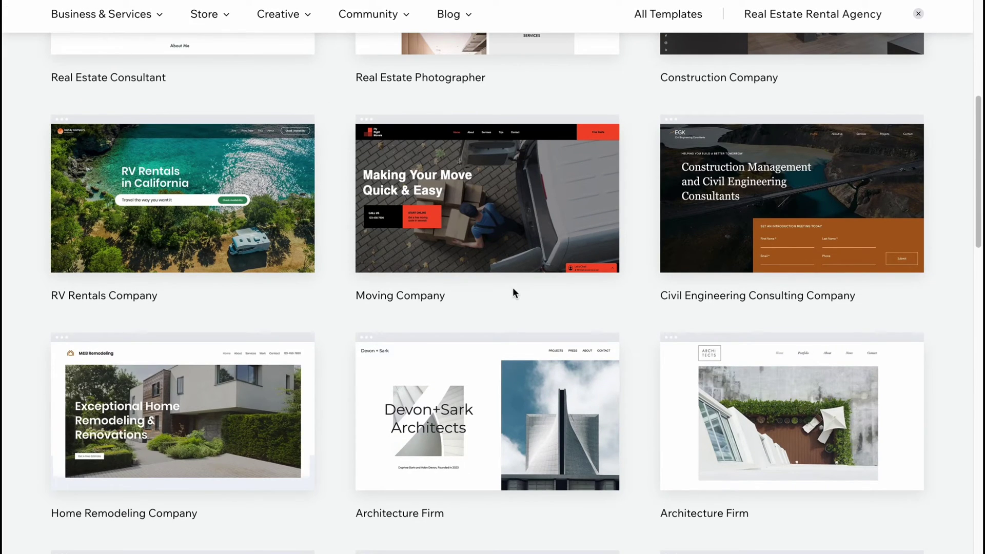
pyautogui.scroll(2, 385, 295)
pyautogui.moveTo(154, 308)
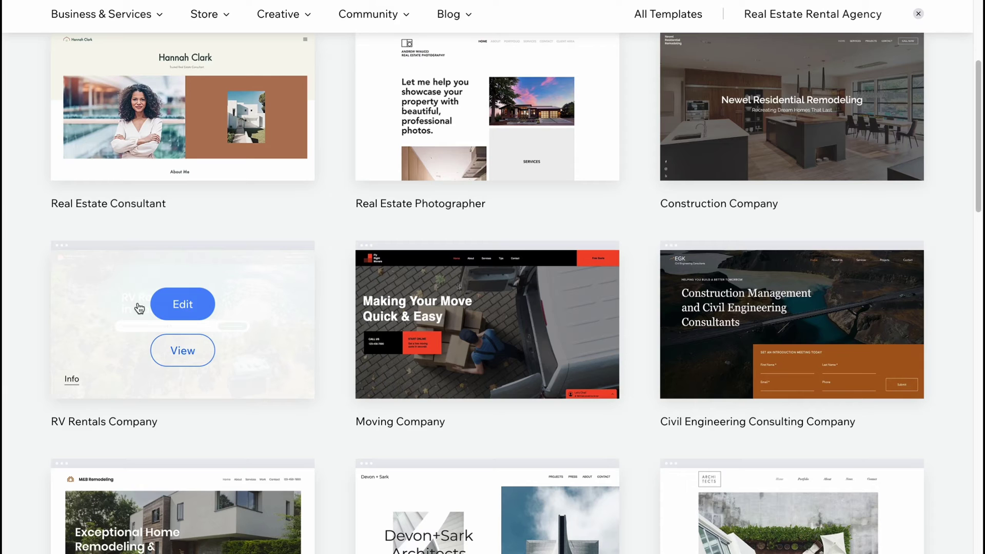
pyautogui.moveTo(66, 421); pyautogui.dragTo(152, 422)
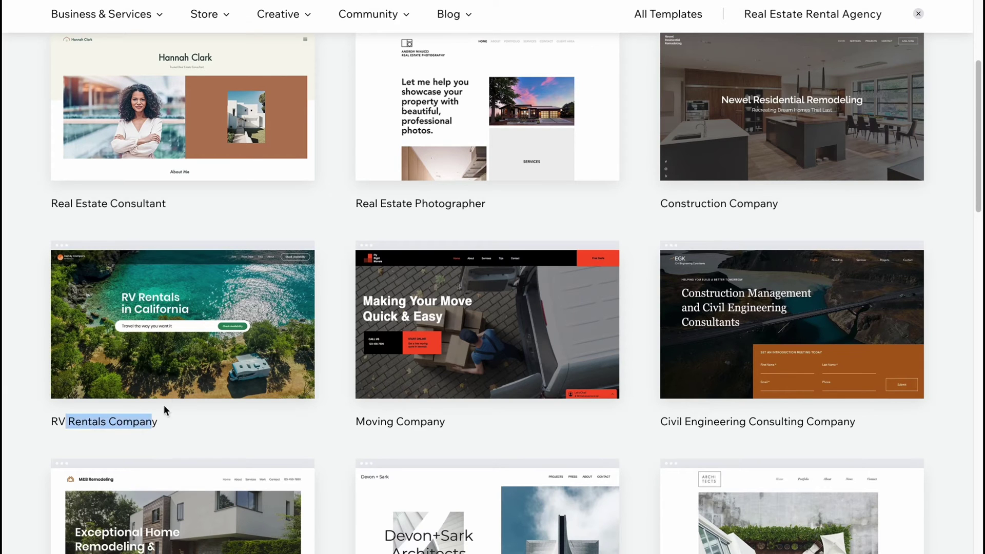
# Preview the RV Rentals Company template, scrolling from the hero through testimonials and back up.
pyautogui.click(193, 353)
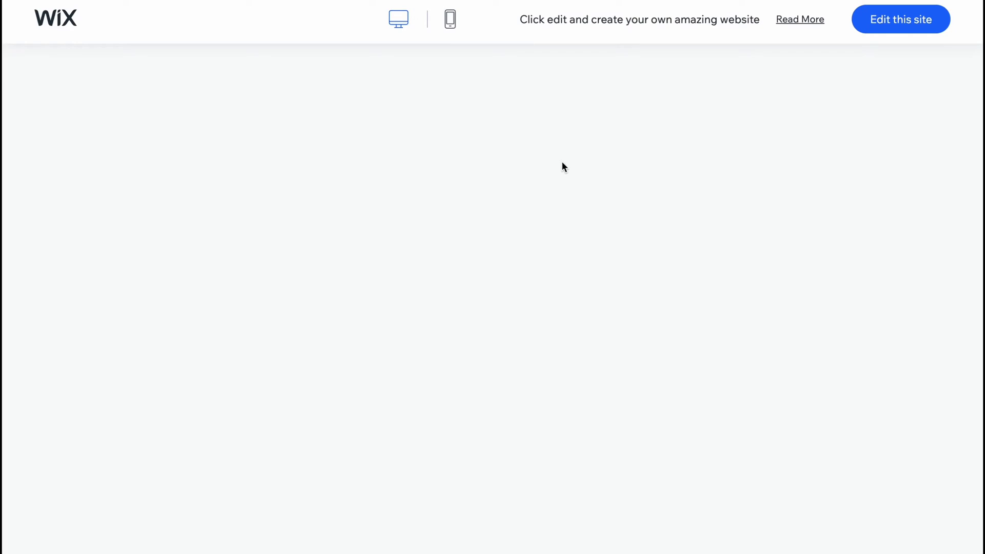
pyautogui.scroll(-3, 543, 189)
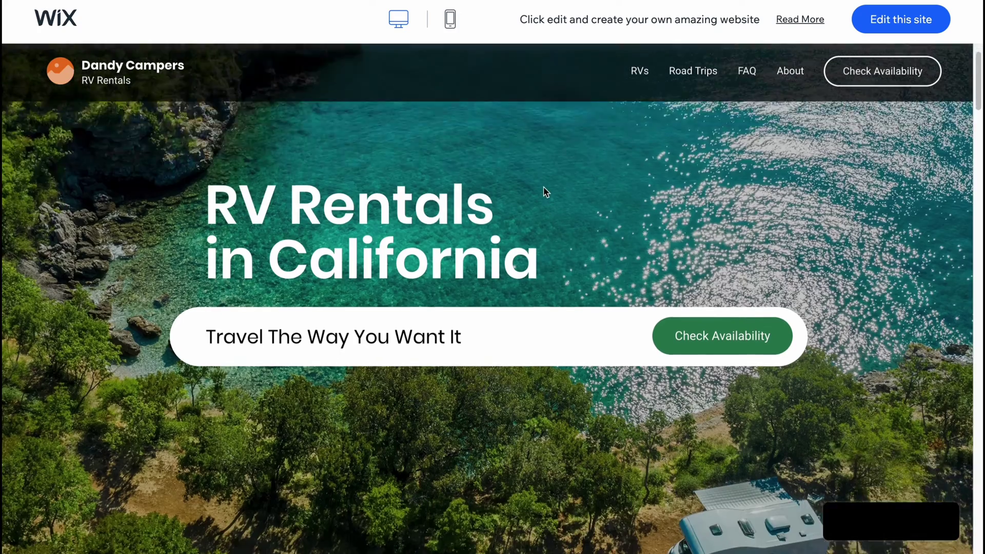
pyautogui.scroll(-20, 547, 191)
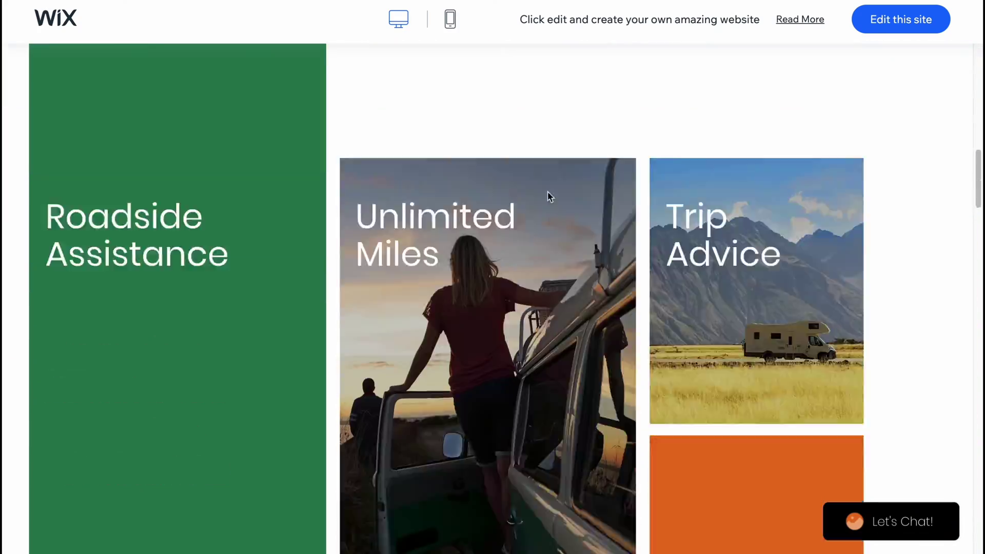
pyautogui.scroll(-10, 554, 205)
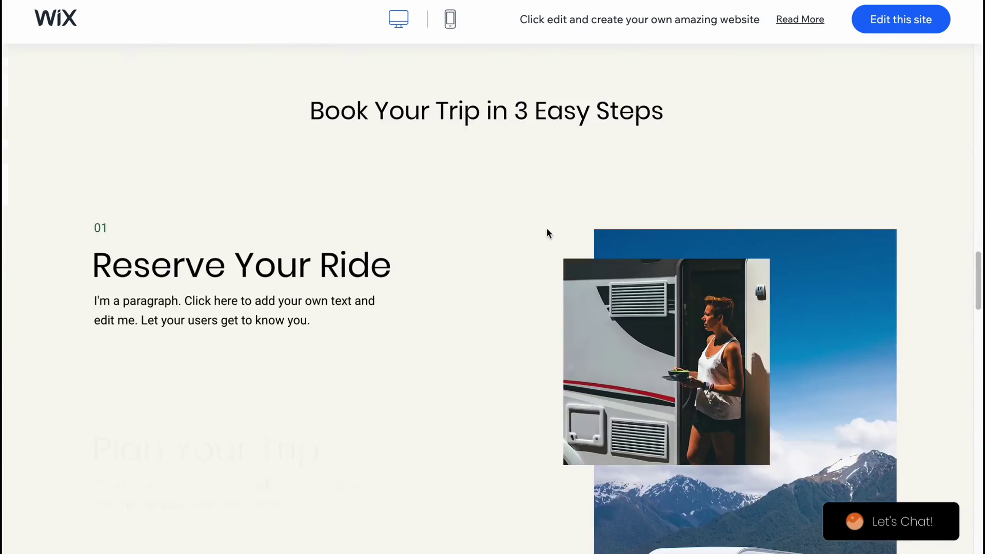
pyautogui.scroll(-2, 572, 299)
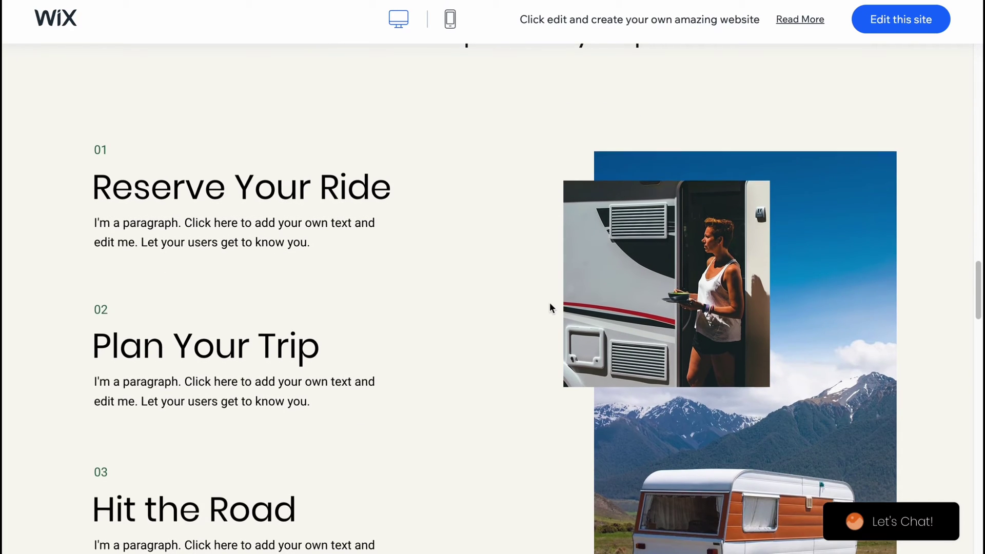
pyautogui.scroll(1, 549, 307)
pyautogui.scroll(-4, 549, 304)
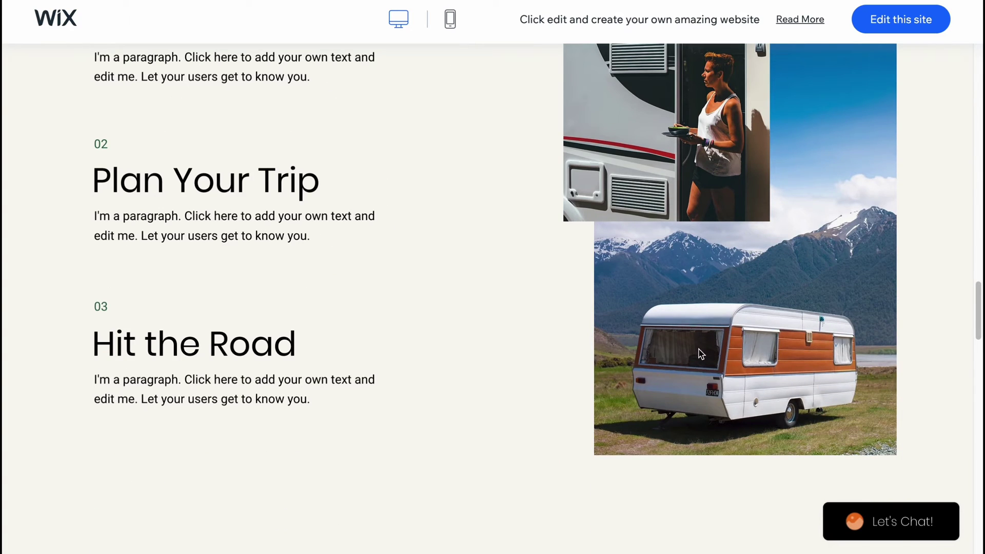
pyautogui.scroll(-20, 797, 359)
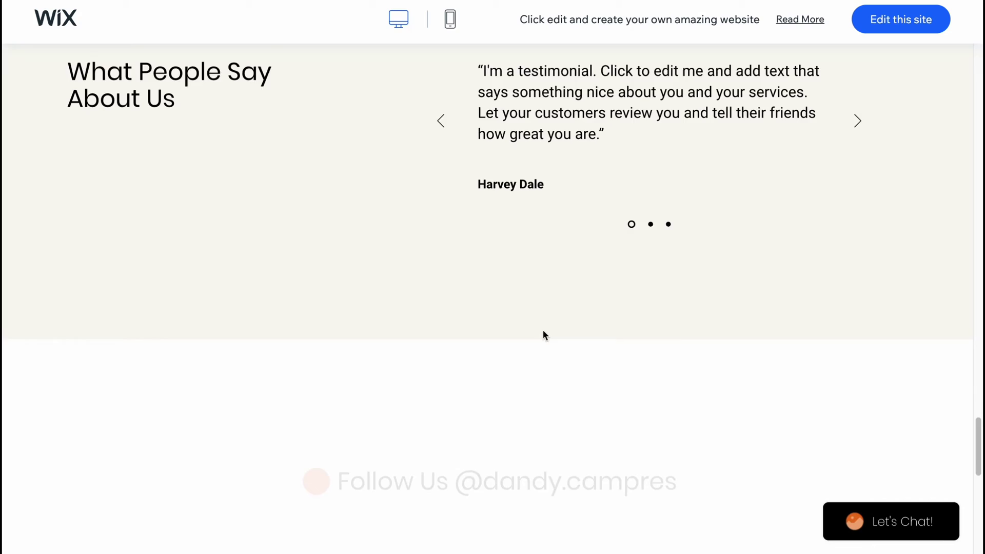
pyautogui.scroll(20, 544, 321)
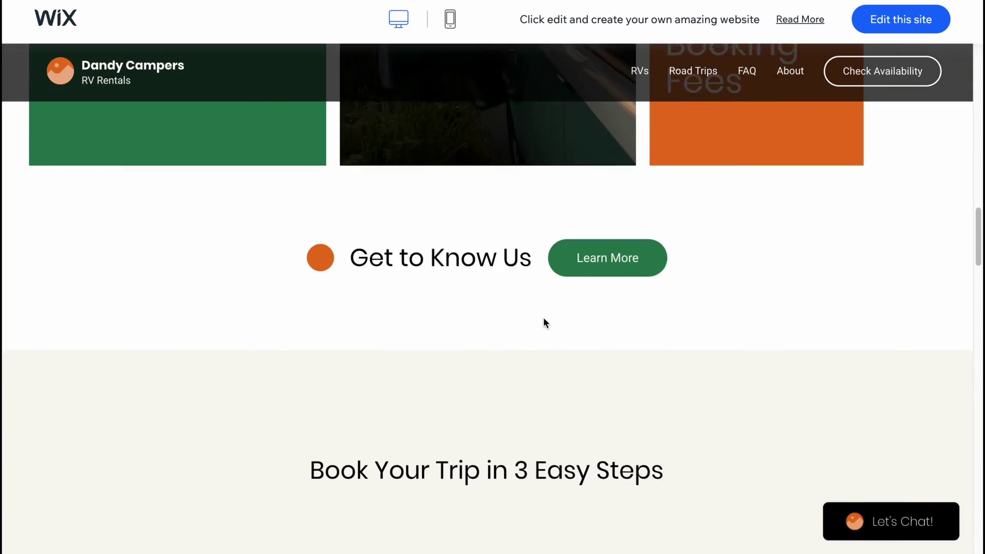
pyautogui.scroll(7, 512, 272)
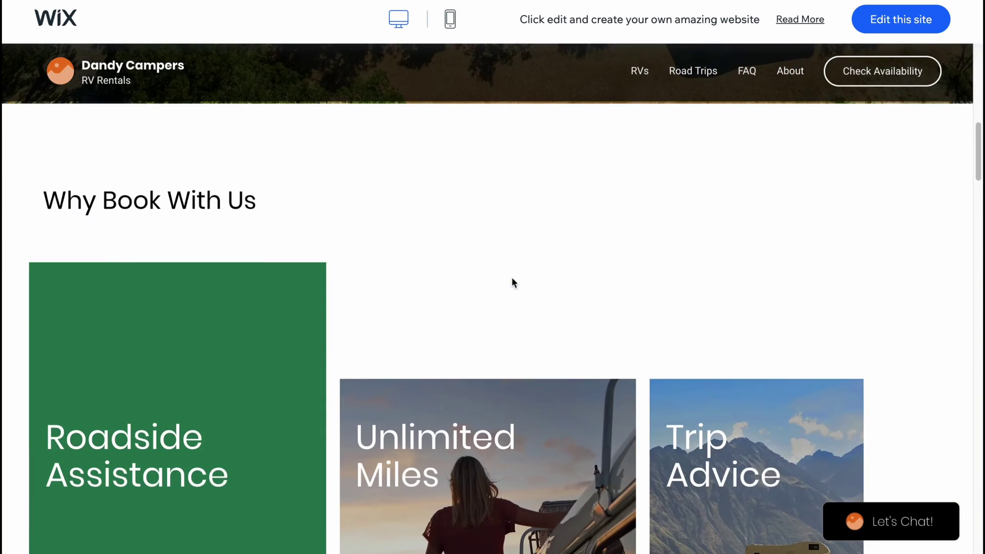
pyautogui.scroll(9, 524, 288)
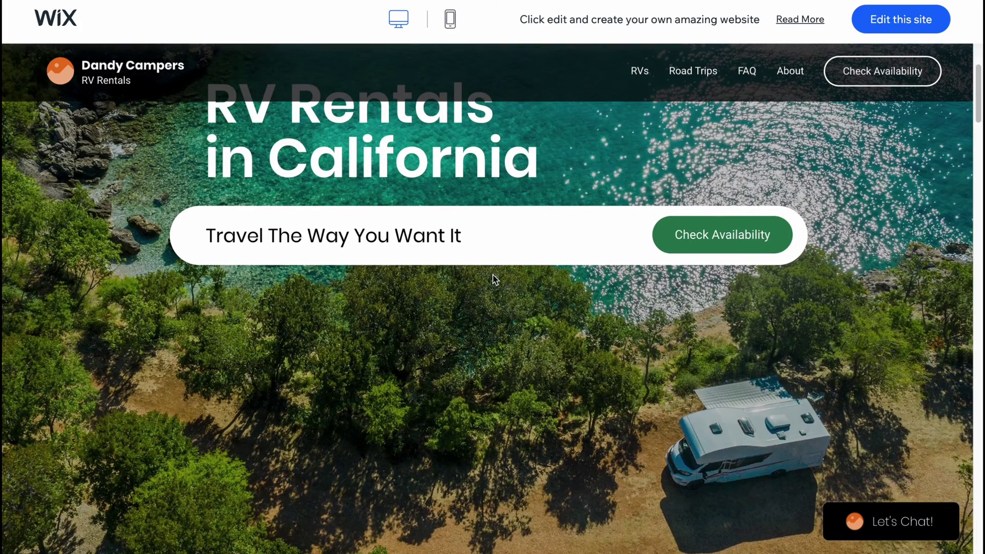
pyautogui.scroll(2, 494, 279)
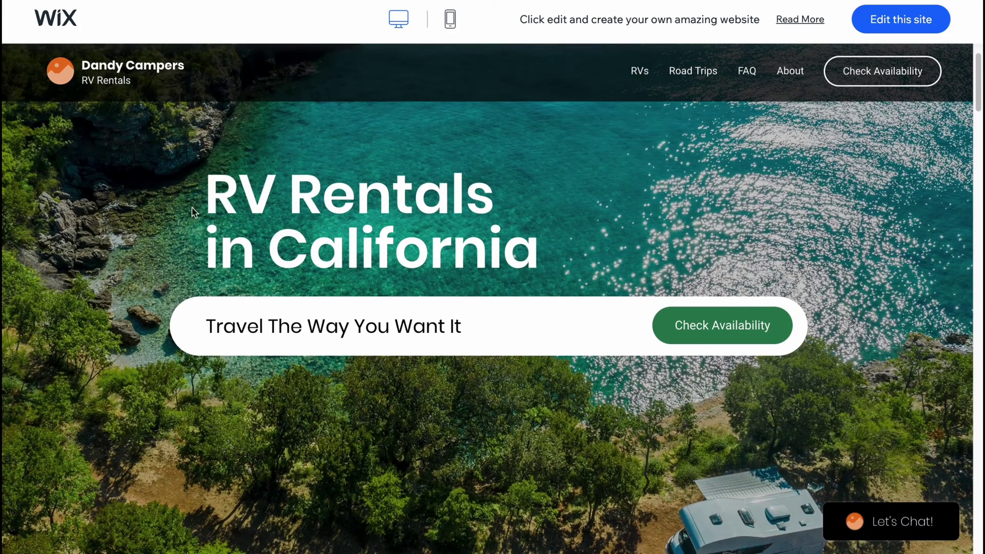
pyautogui.scroll(1, 538, 221)
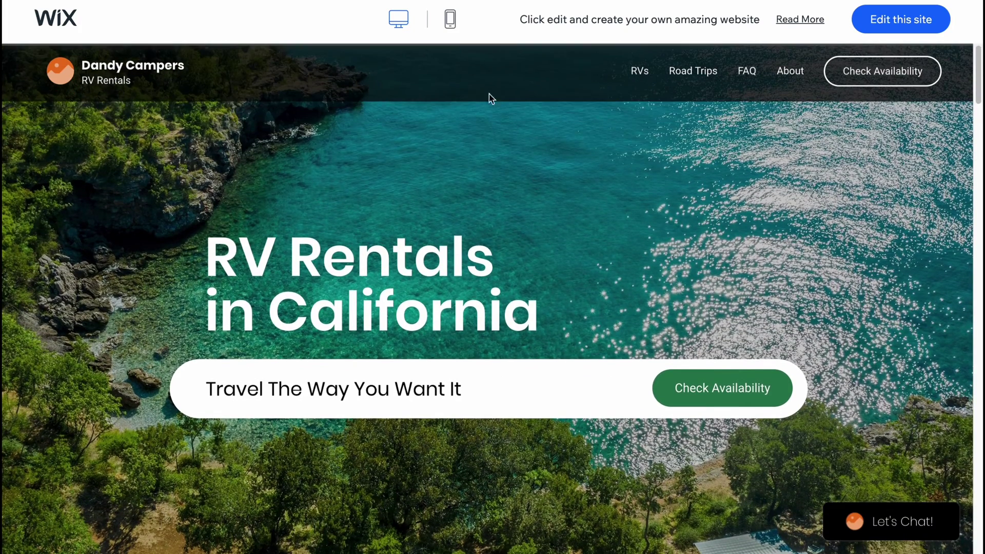
# Switch the Dandy Campers preview to mobile view and scroll through the phone layout.
pyautogui.click(450, 19)
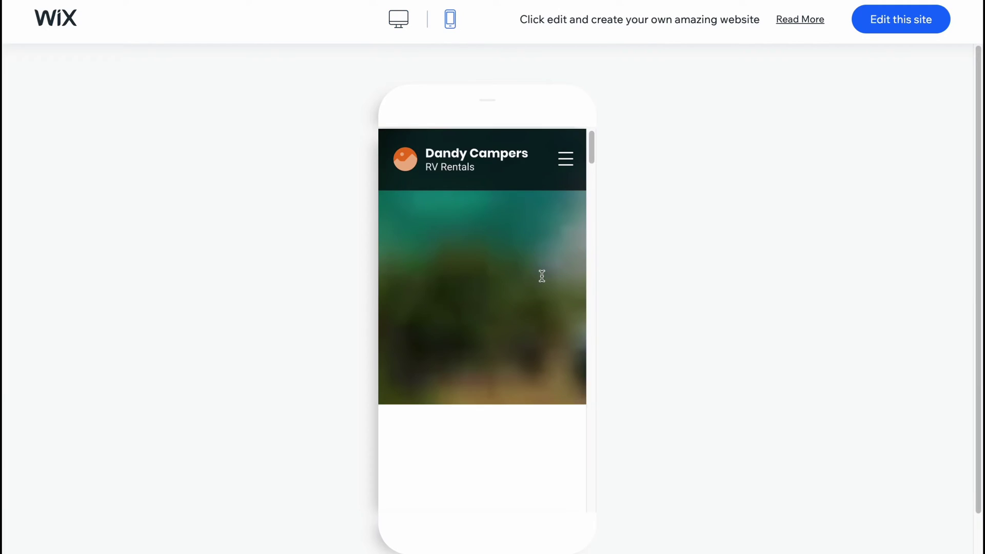
pyautogui.scroll(-6, 542, 314)
pyautogui.scroll(-10, 540, 313)
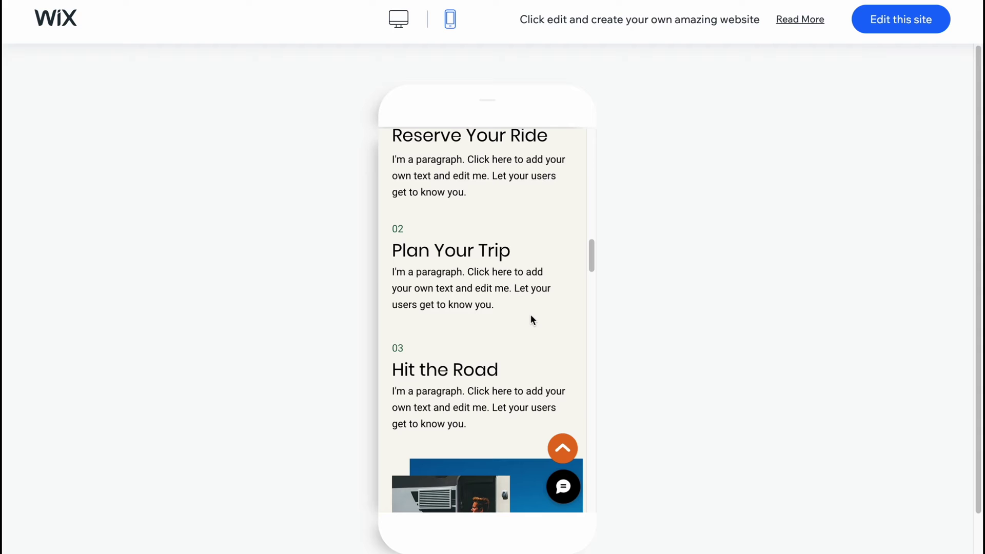
pyautogui.scroll(20, 530, 319)
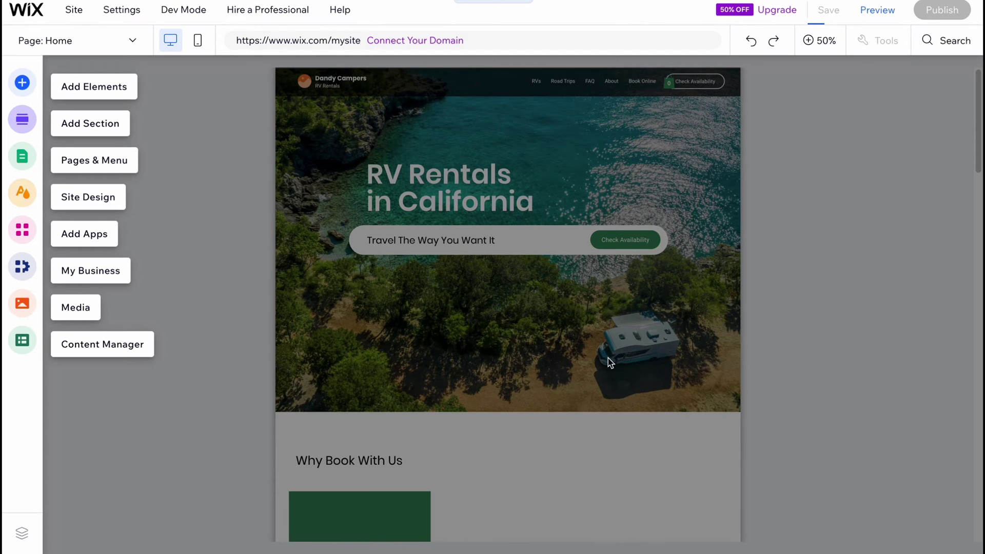
# Scroll the Dandy Campers Home page canvas down and back up in the Editor.
pyautogui.scroll(-10, 601, 379)
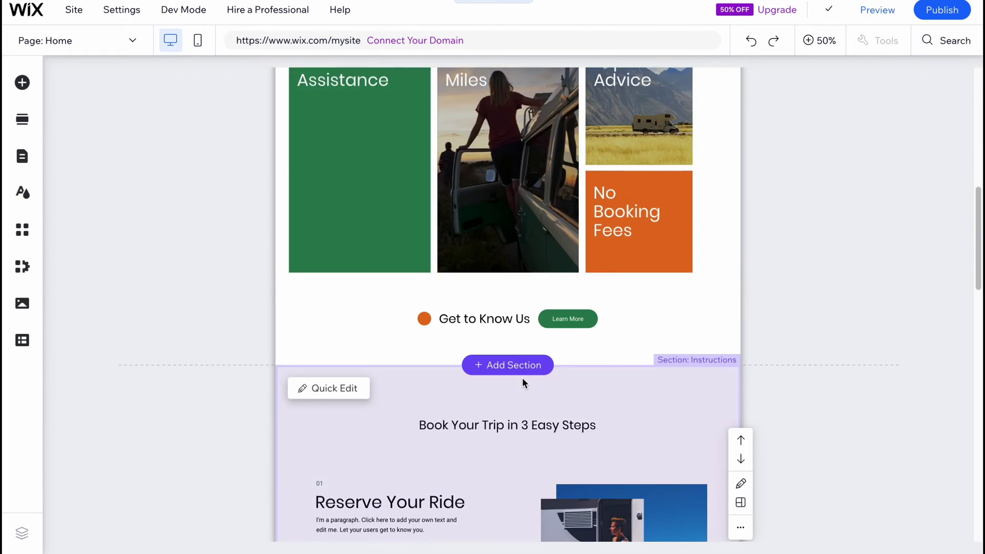
pyautogui.scroll(8, 522, 382)
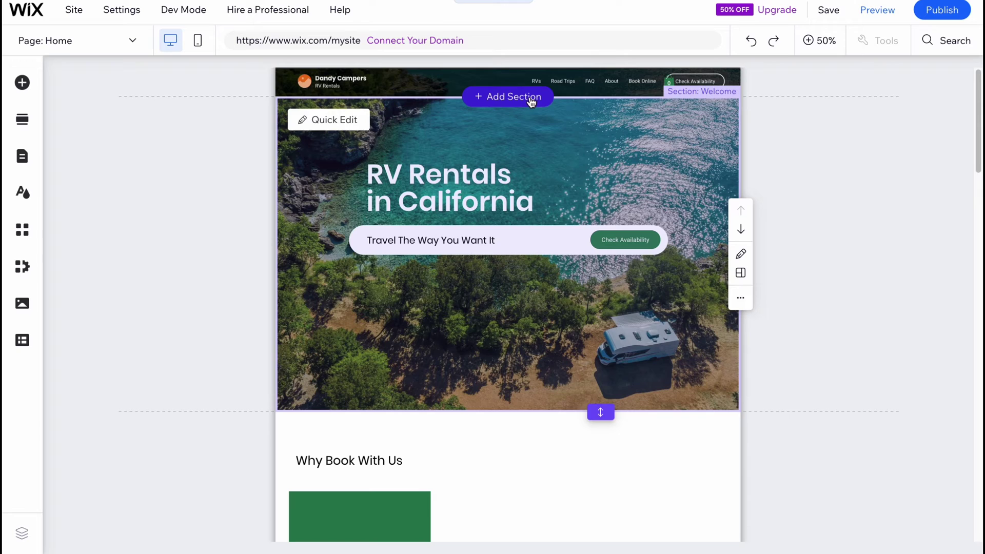
# Add the first Welcome section design, zoom to 50%, and move it above the RV Rentals hero.
pyautogui.click(24, 120)
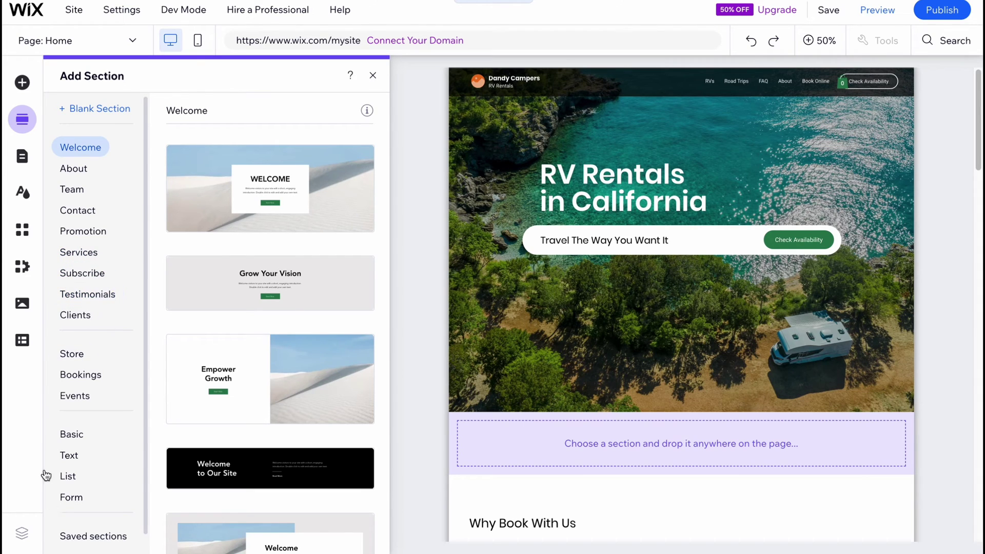
pyautogui.click(263, 200)
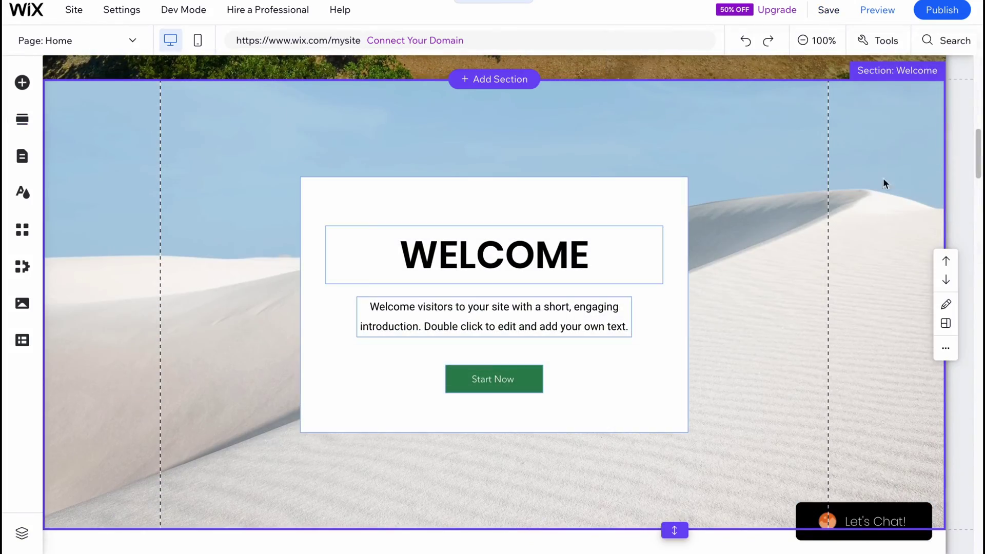
pyautogui.click(803, 40)
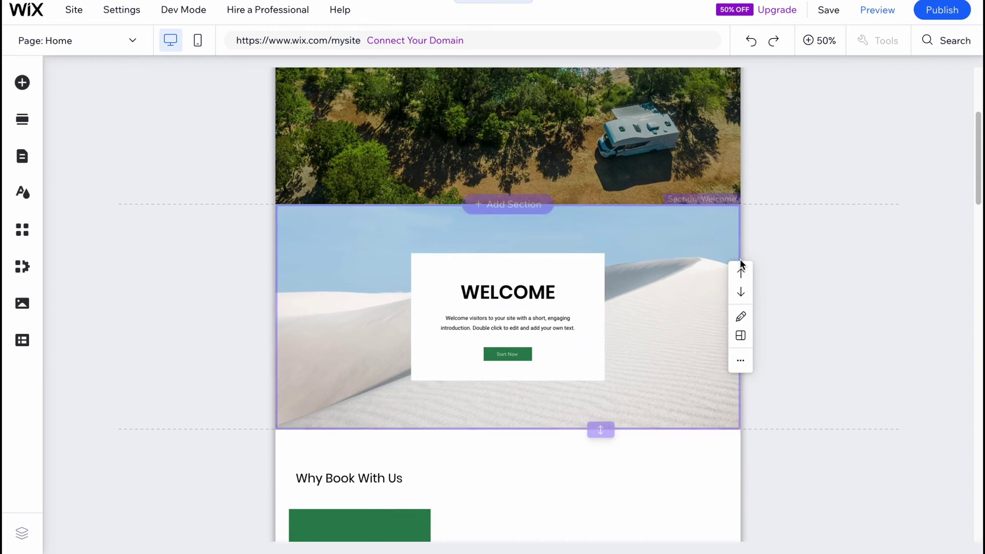
pyautogui.click(741, 274)
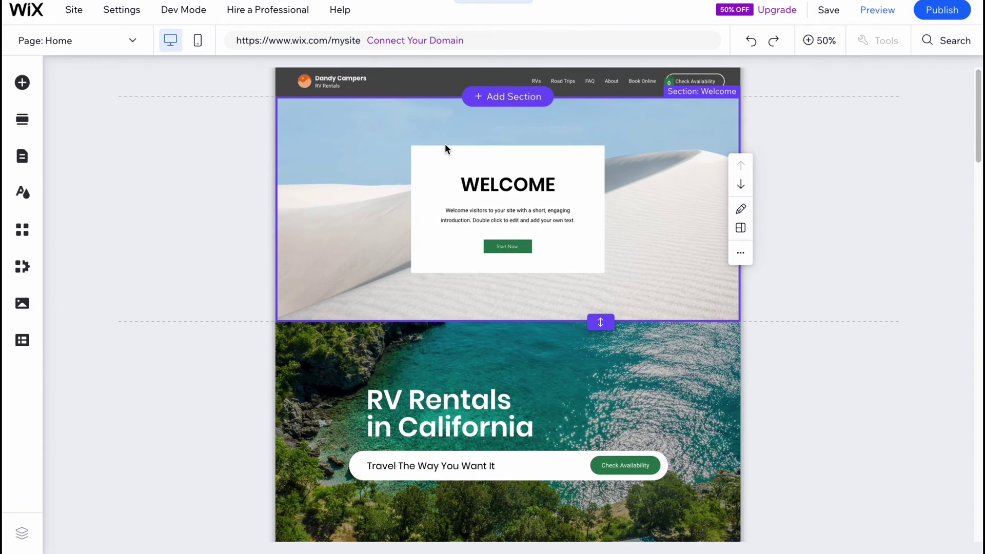
# Make the Forest video the Welcome section background, comparing via undo/redo, then zoom to 50%.
pyautogui.click(383, 174)
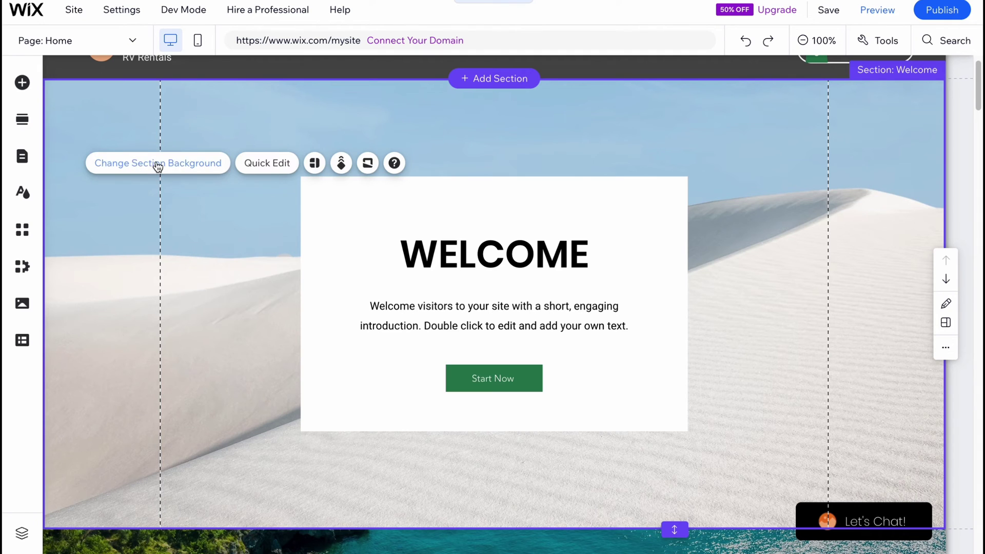
pyautogui.click(158, 163)
pyautogui.scroll(-3, 198, 359)
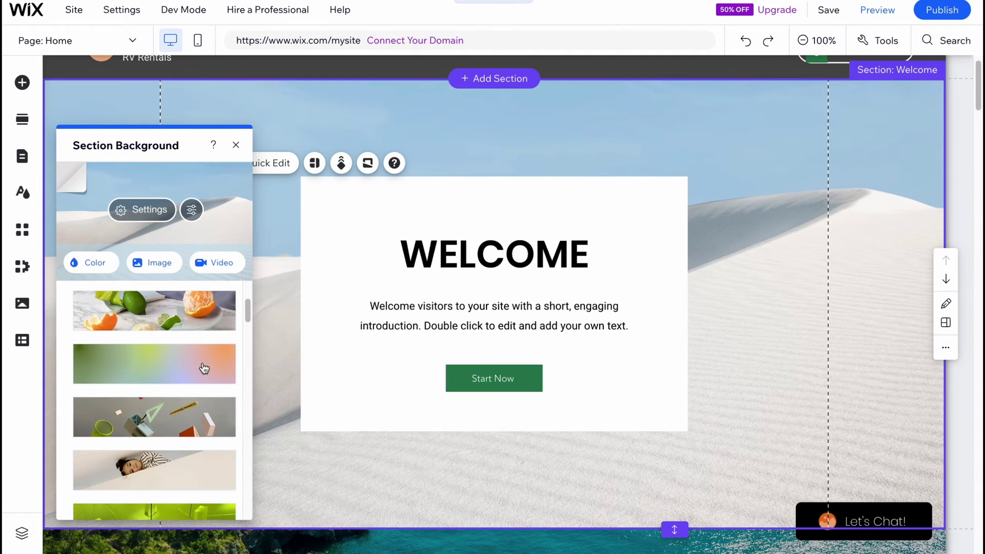
pyautogui.scroll(-5, 204, 368)
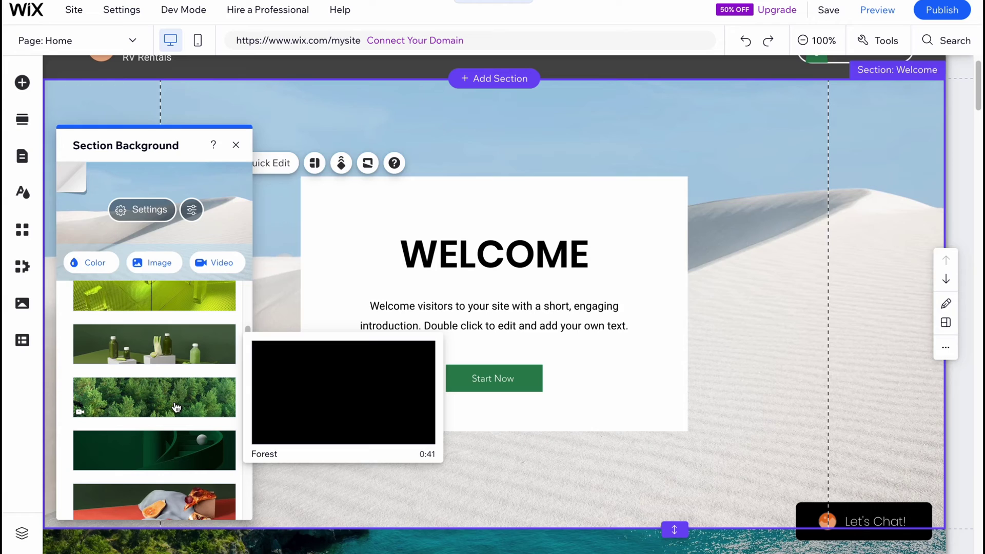
pyautogui.click(176, 408)
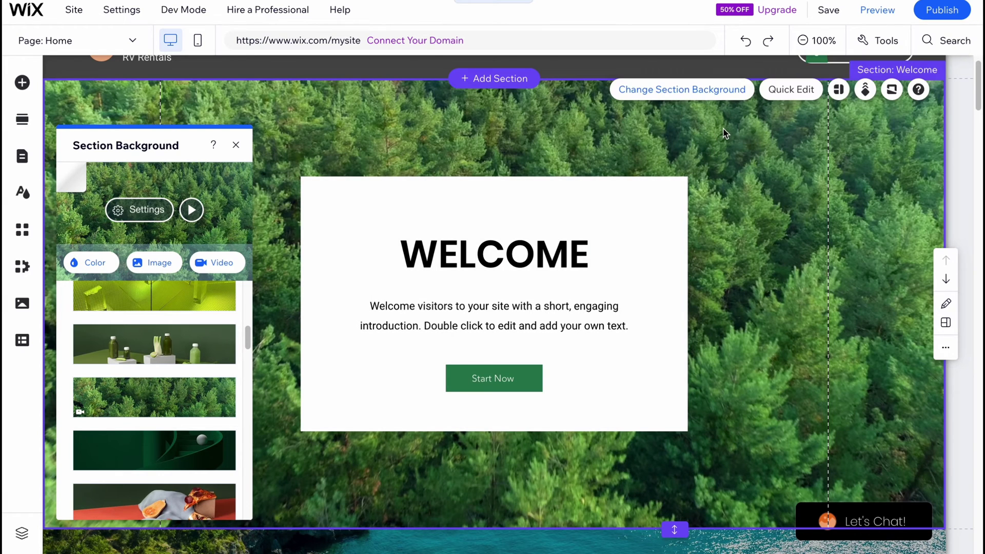
pyautogui.click(747, 43)
pyautogui.click(768, 41)
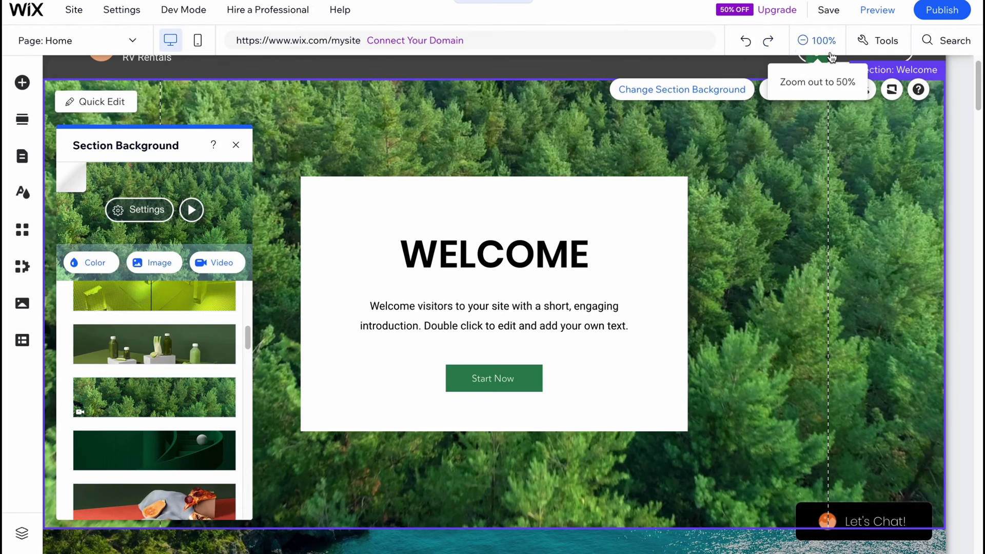
pyautogui.click(805, 46)
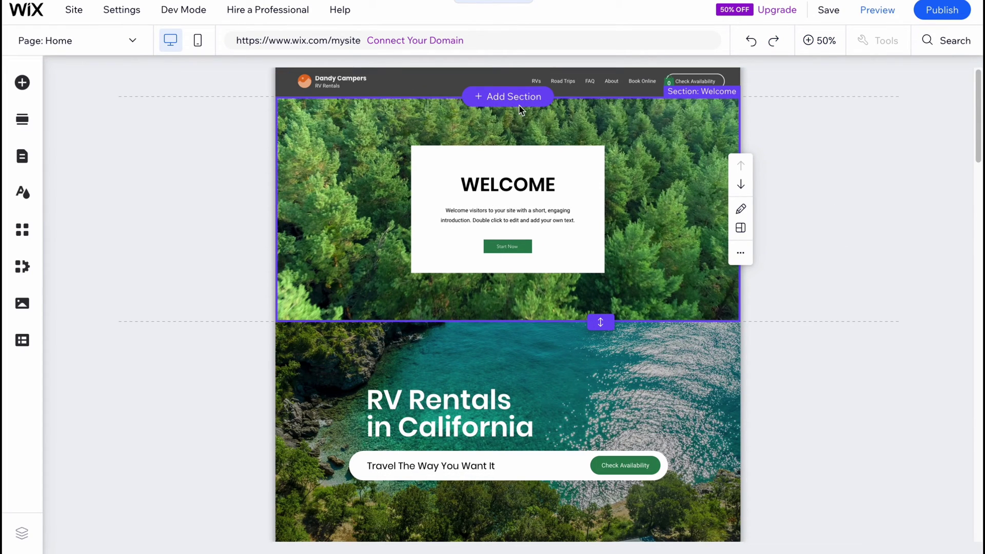
# Reset the canvas zoom to 100% and nudge the white Welcome box into place.
pyautogui.click(817, 45)
pyautogui.click(469, 260)
pyautogui.doubleClick(468, 256)
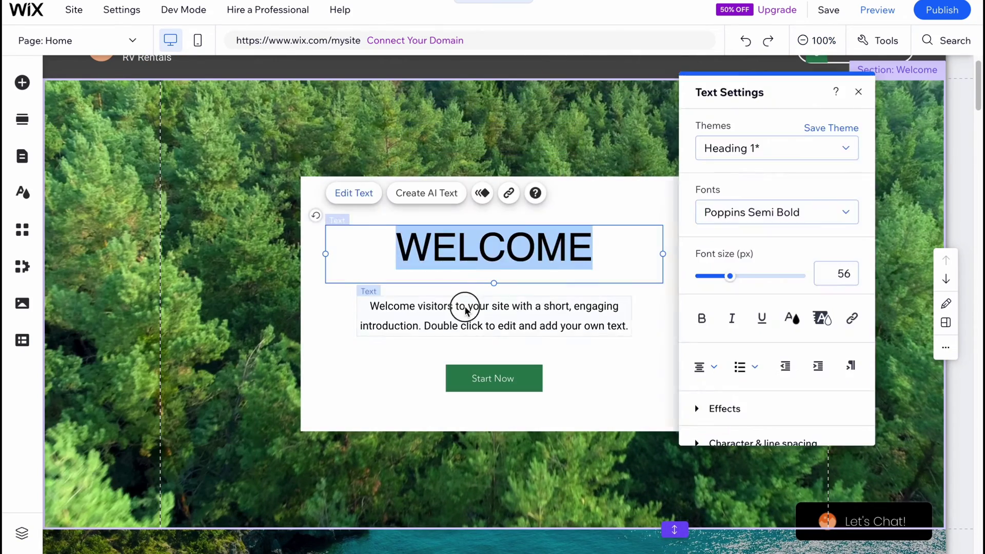
pyautogui.click(465, 311)
pyautogui.moveTo(330, 202)
pyautogui.mouseDown()
pyautogui.moveTo(341, 194)
pyautogui.moveTo(342, 205)
pyautogui.mouseUp()
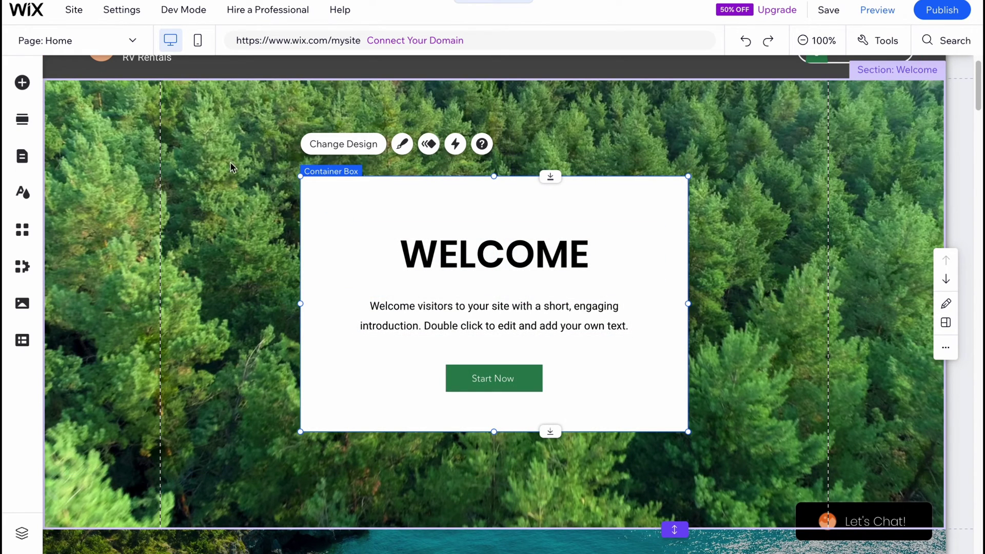
pyautogui.click(537, 331)
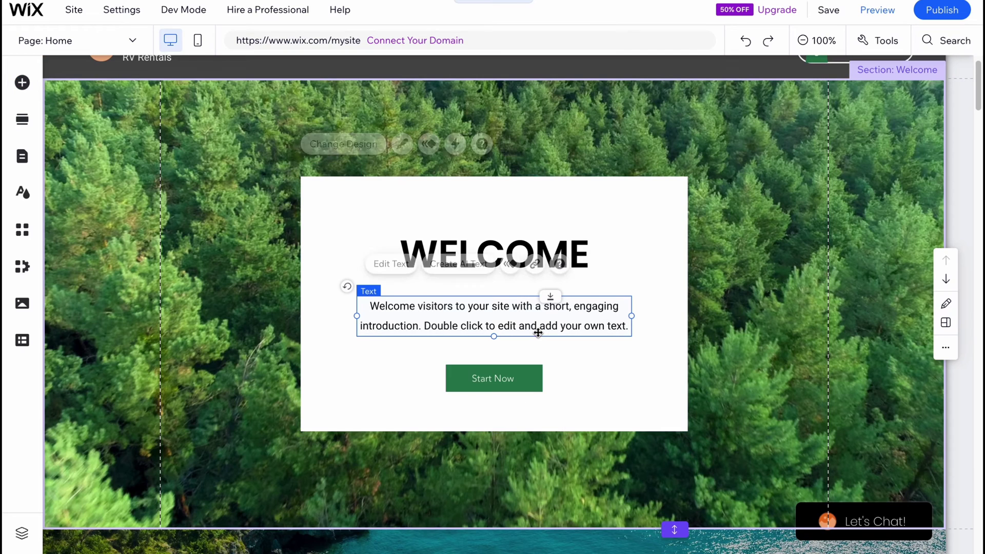
pyautogui.click(489, 380)
pyautogui.click(405, 254)
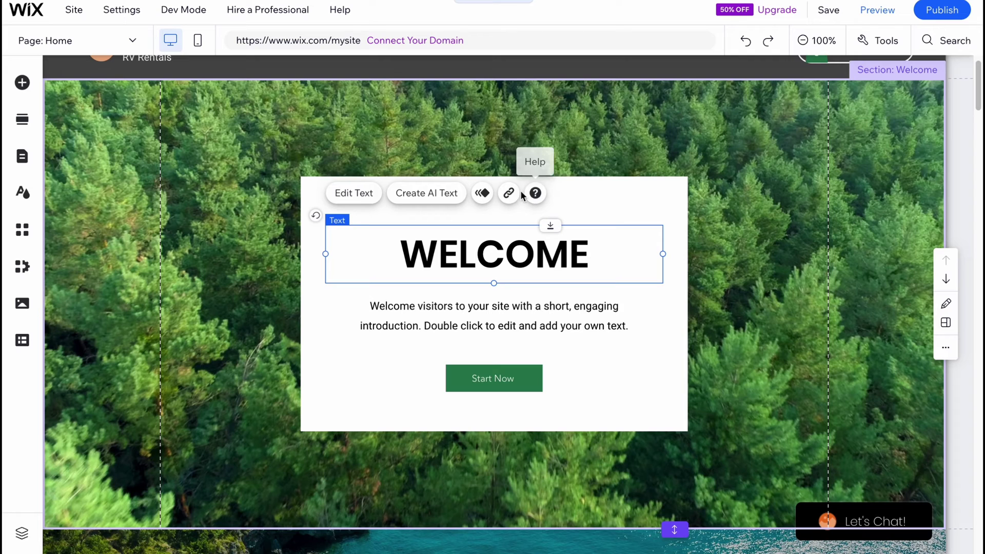
# Make the WELCOME heading bold, italic and underlined, and shrink it to 40 px.
pyautogui.click(369, 195)
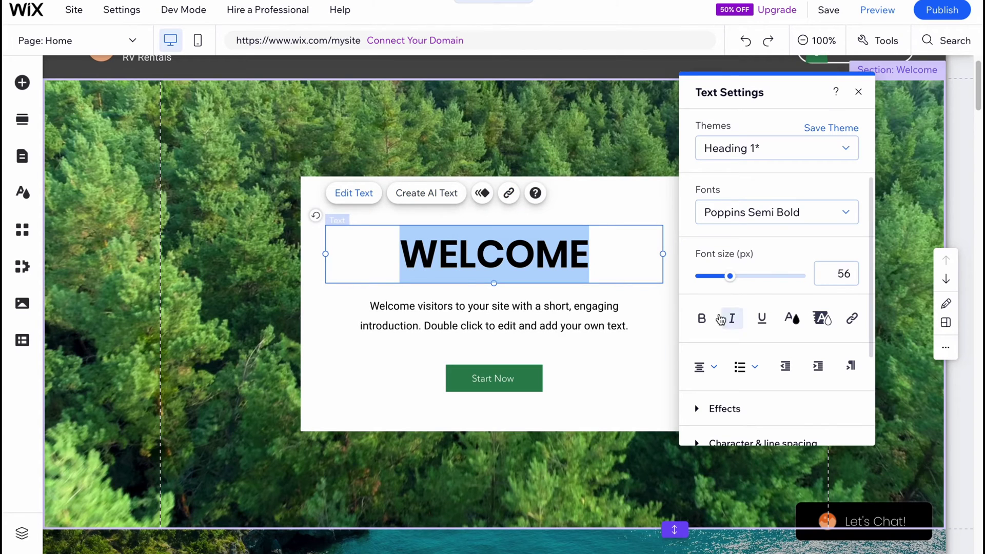
pyautogui.click(701, 318)
pyautogui.click(731, 318)
pyautogui.click(762, 318)
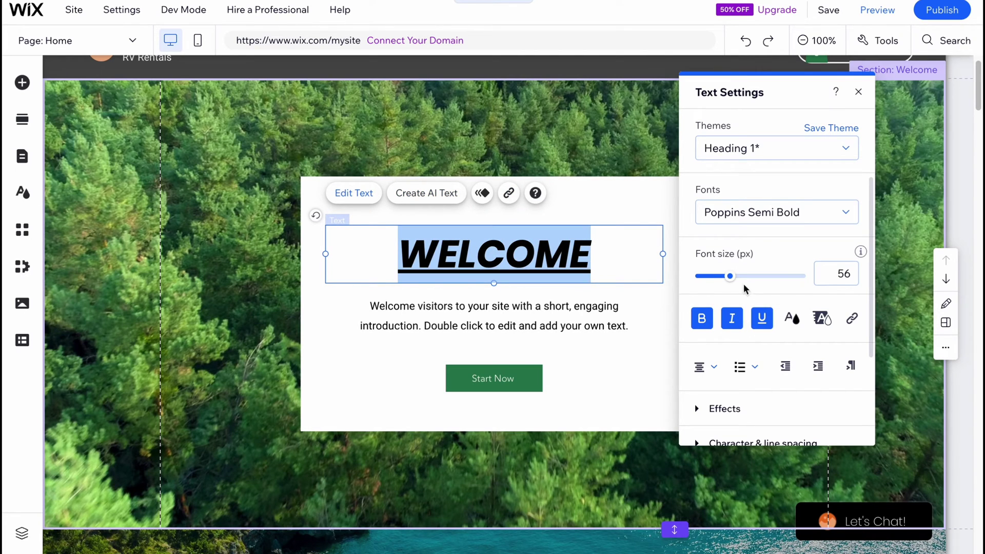
pyautogui.moveTo(731, 276)
pyautogui.mouseDown()
pyautogui.moveTo(798, 275)
pyautogui.moveTo(710, 275)
pyautogui.moveTo(719, 276)
pyautogui.mouseUp()
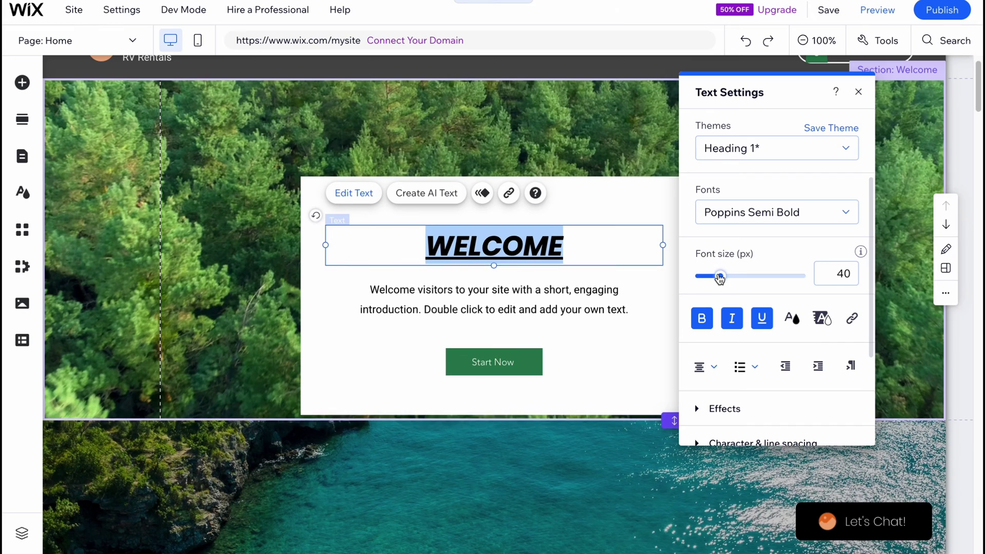
pyautogui.click(860, 92)
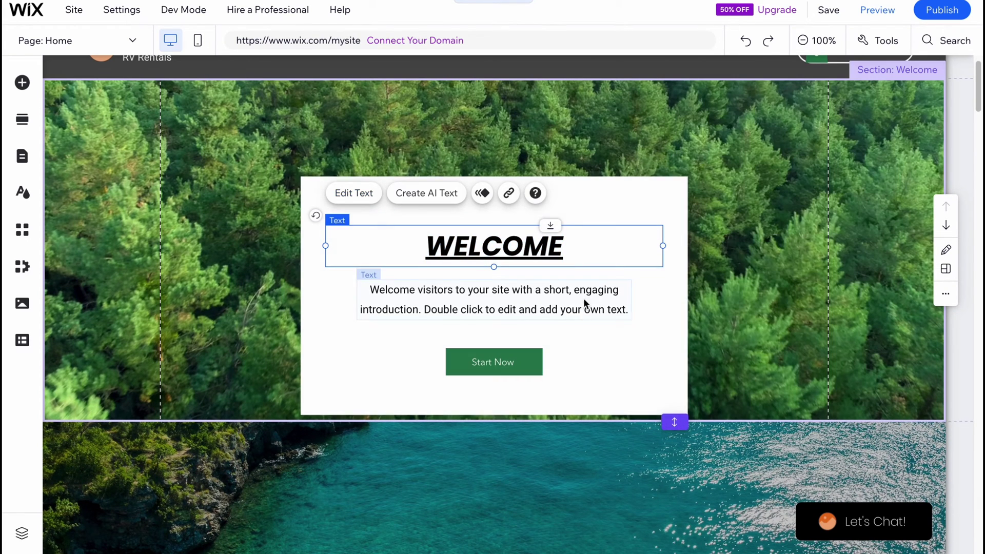
pyautogui.click(485, 359)
pyautogui.click(484, 318)
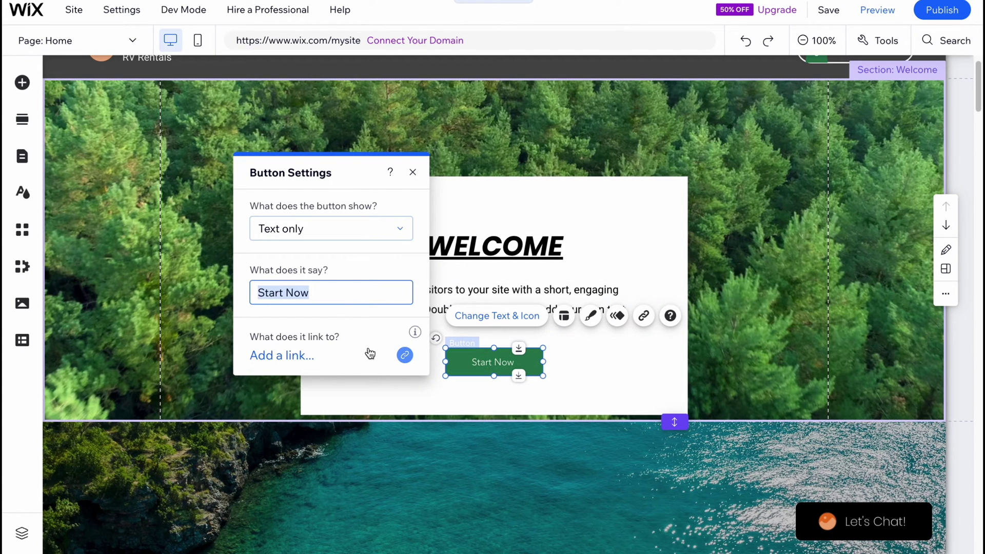
pyautogui.click(405, 356)
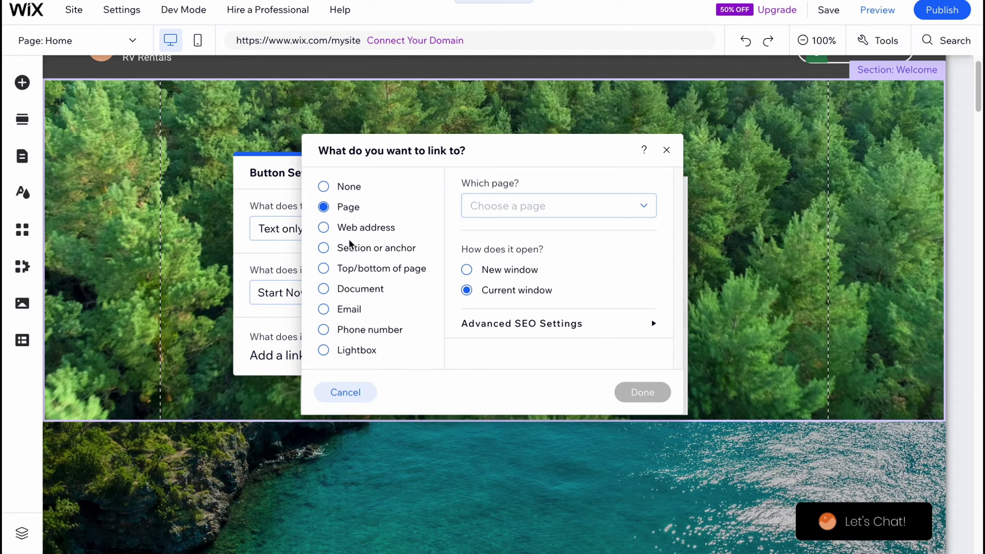
pyautogui.click(668, 150)
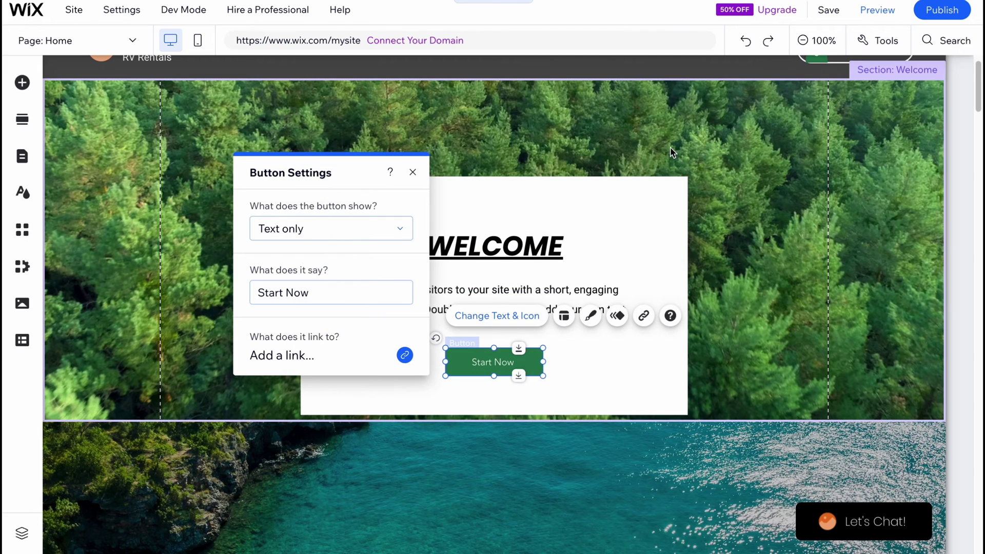
pyautogui.click(413, 173)
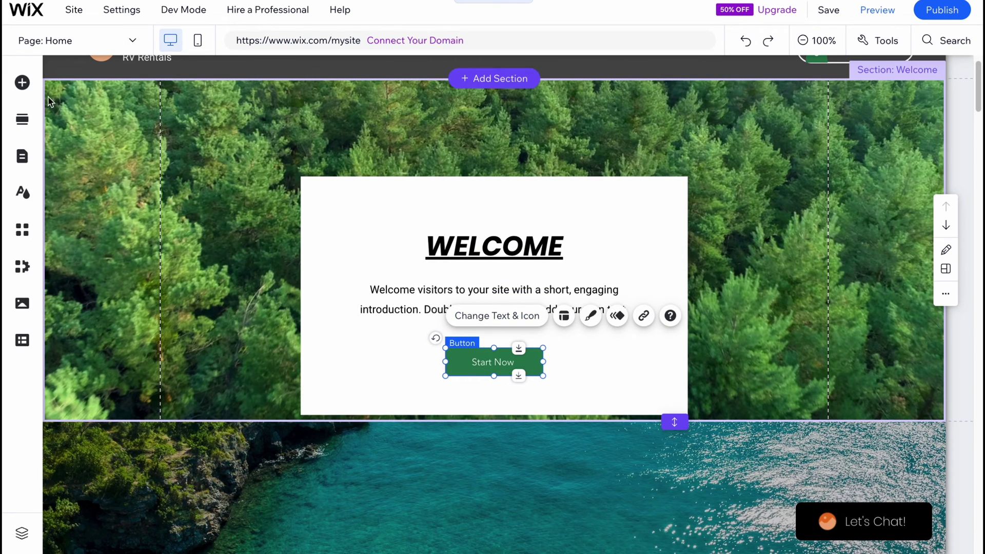
# Place a green themed button in the Welcome box, aligned in a row beside Start Now.
pyautogui.click(23, 82)
pyautogui.click(77, 131)
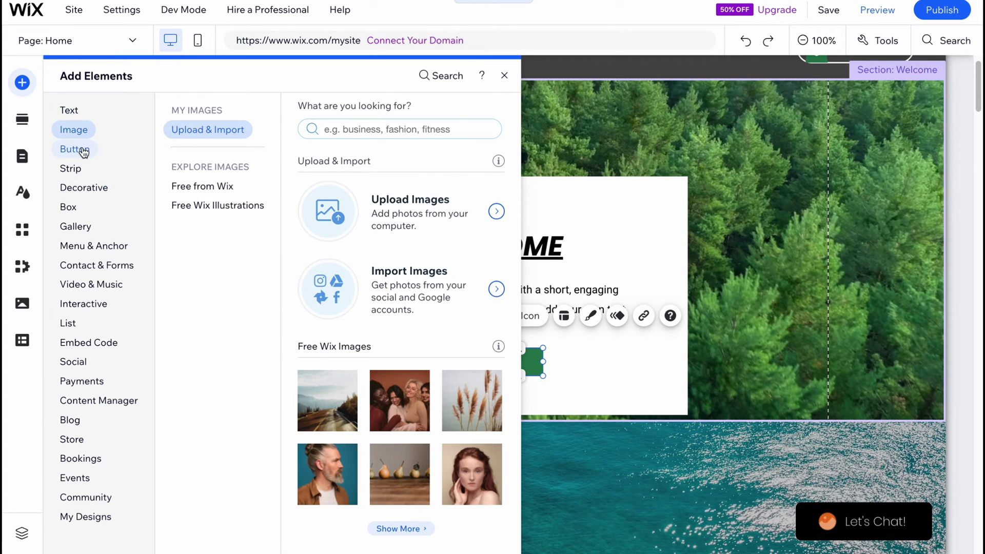
pyautogui.moveTo(93, 177)
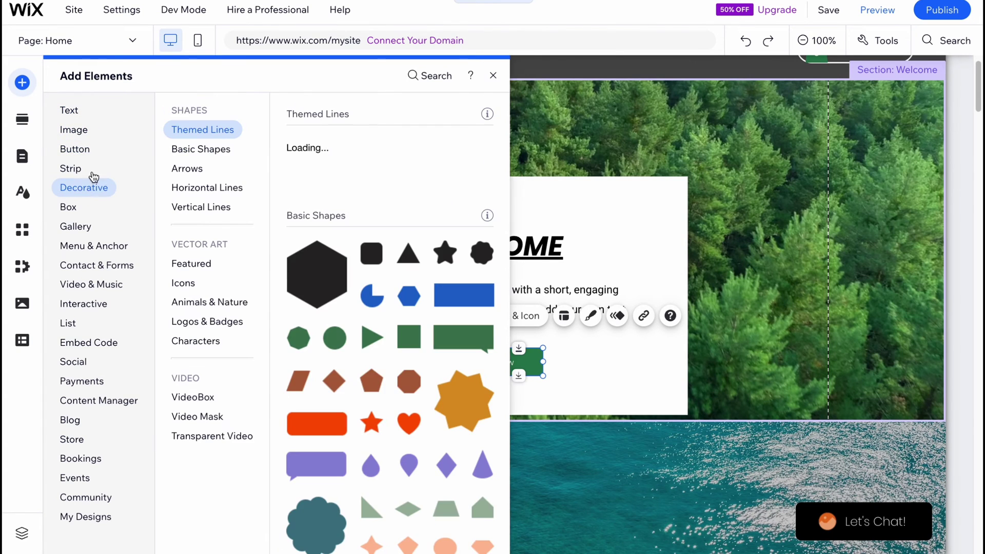
pyautogui.moveTo(83, 148)
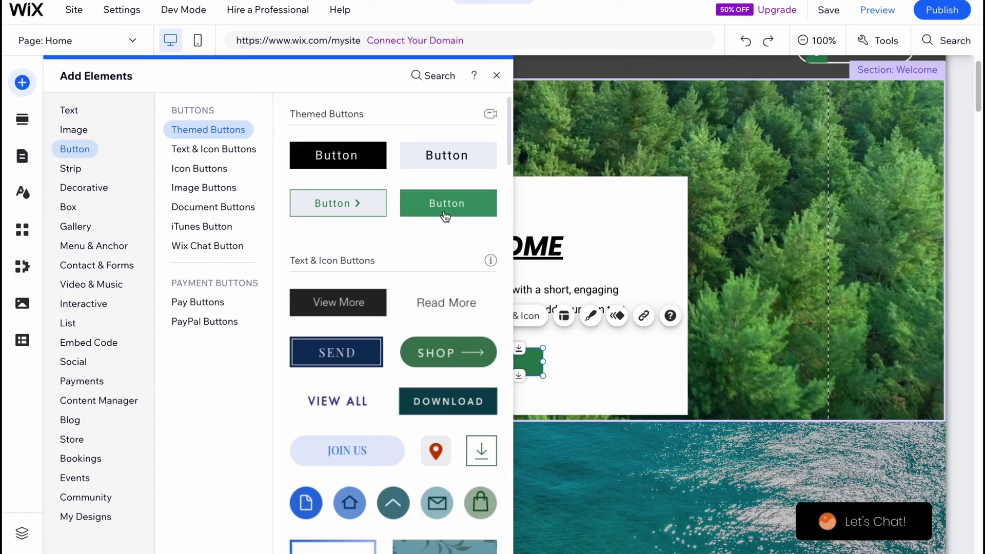
pyautogui.moveTo(445, 215); pyautogui.dragTo(613, 367)
pyautogui.moveTo(508, 360); pyautogui.dragTo(422, 361)
pyautogui.moveTo(609, 365); pyautogui.dragTo(575, 360)
pyautogui.moveTo(456, 365); pyautogui.dragTo(458, 359)
pyautogui.moveTo(579, 361); pyautogui.dragTo(574, 362)
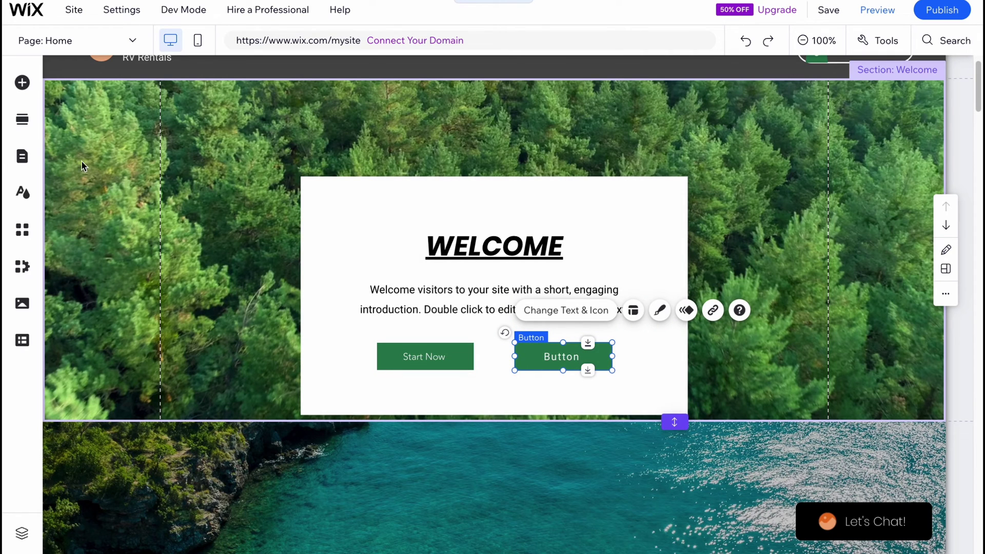
pyautogui.scroll(1, 200, 240)
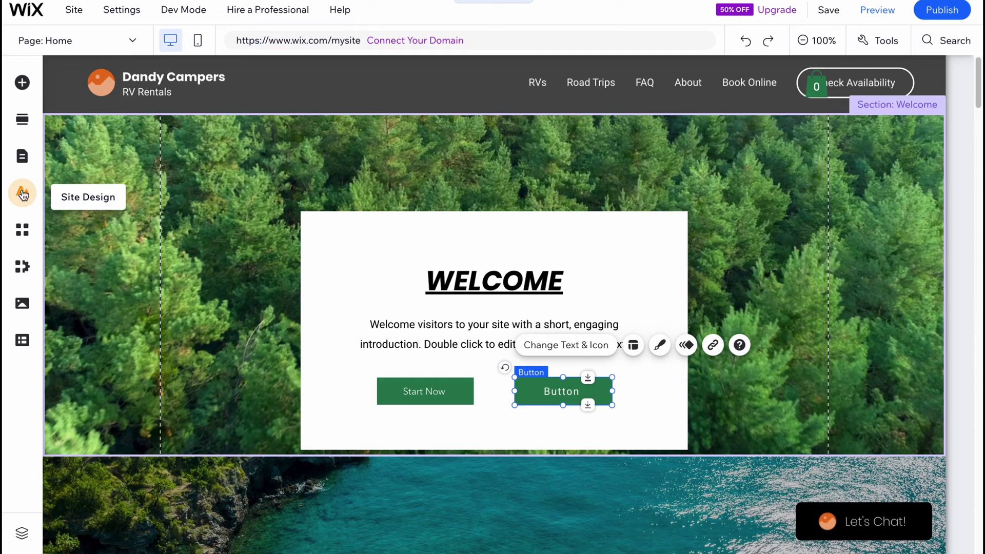
# Reorder the site pages so About sits above RVs, then bring up Site Design.
pyautogui.click(22, 159)
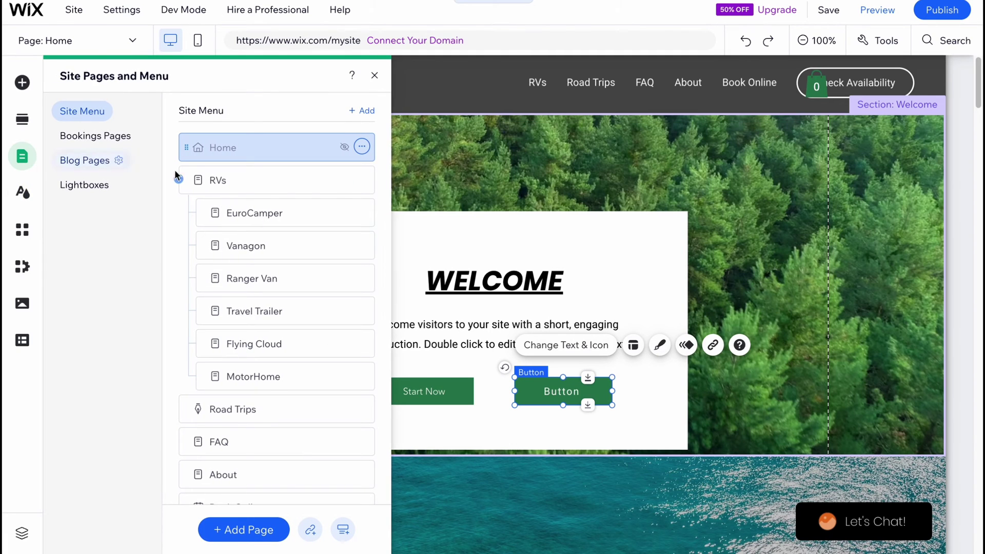
pyautogui.click(253, 214)
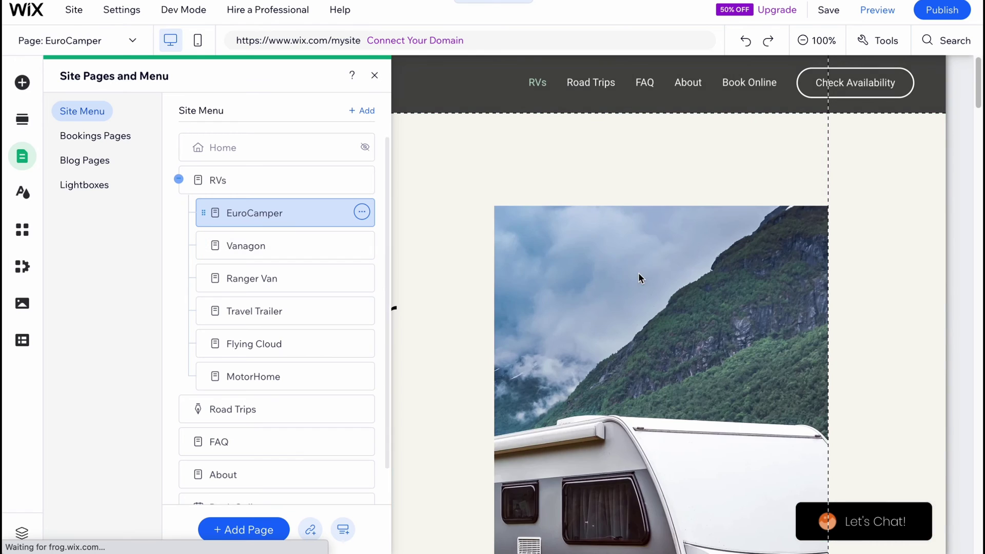
pyautogui.scroll(-2, 527, 345)
pyautogui.scroll(-1, 321, 352)
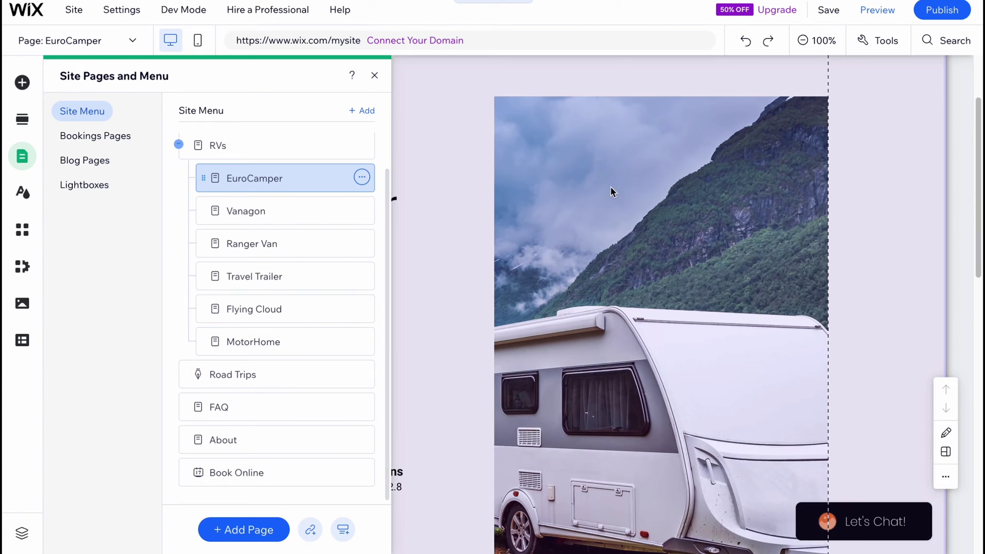
pyautogui.scroll(2, 583, 227)
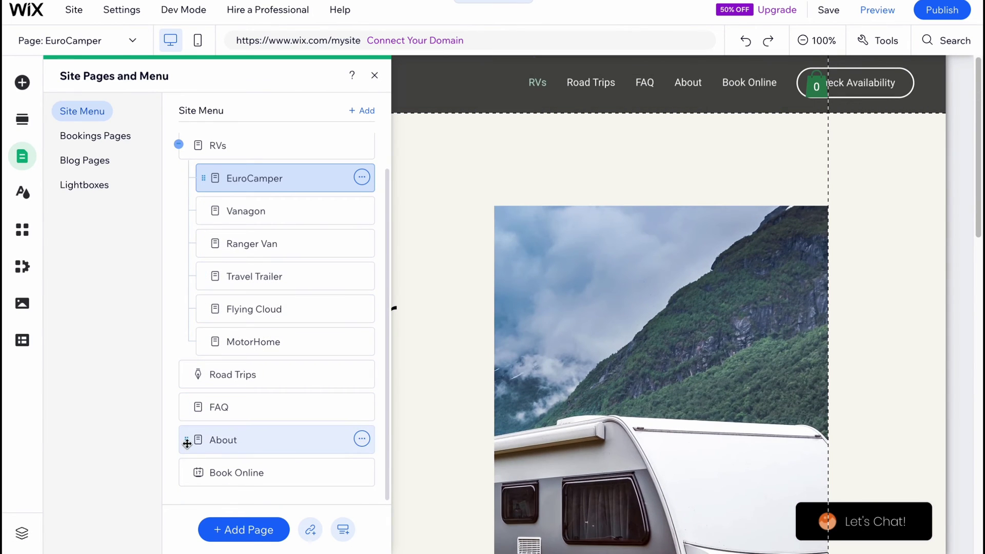
pyautogui.moveTo(186, 443); pyautogui.dragTo(186, 154)
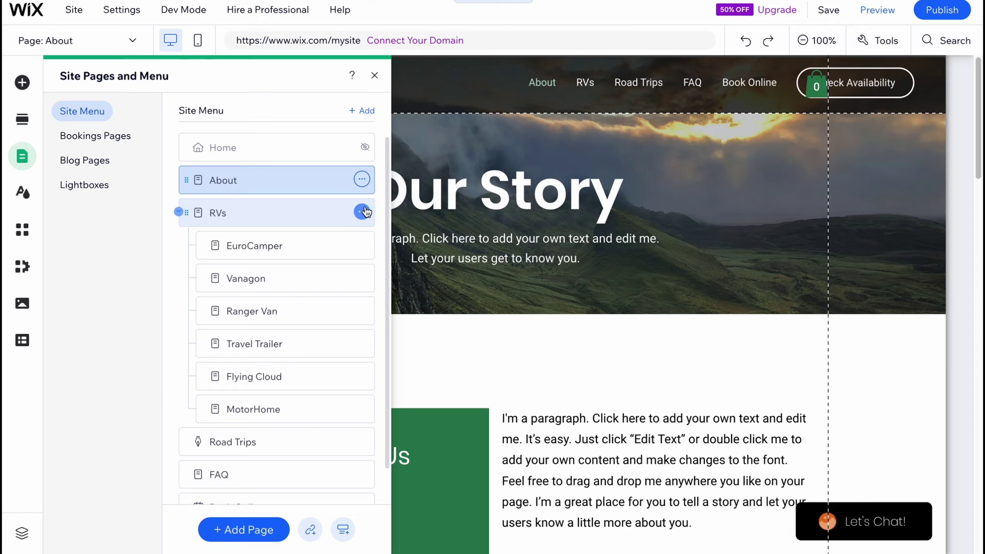
pyautogui.click(362, 179)
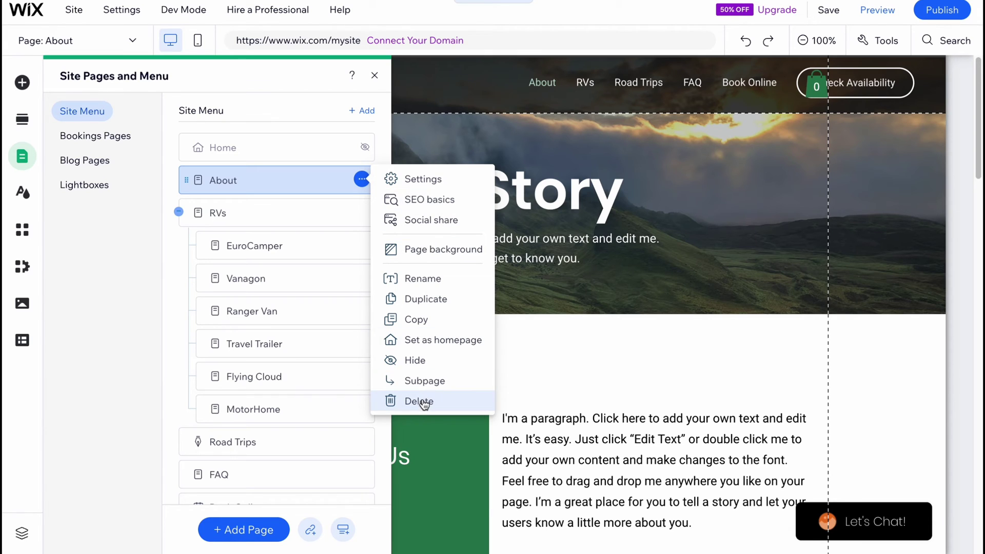
pyautogui.click(23, 195)
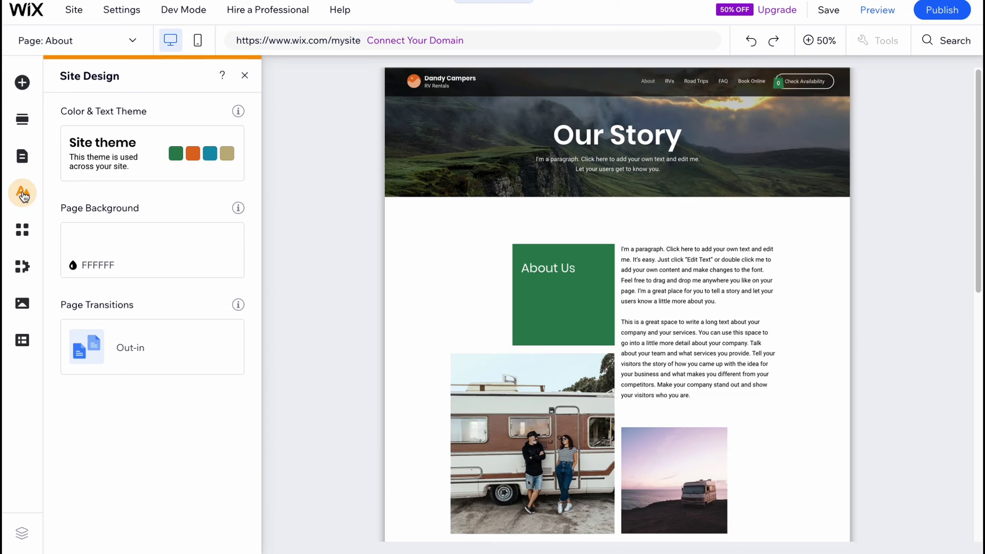
# Try the Energetic and Dynamic themes, then settle on the Retro vibrant colour and text theme.
pyautogui.click(22, 195)
pyautogui.click(23, 194)
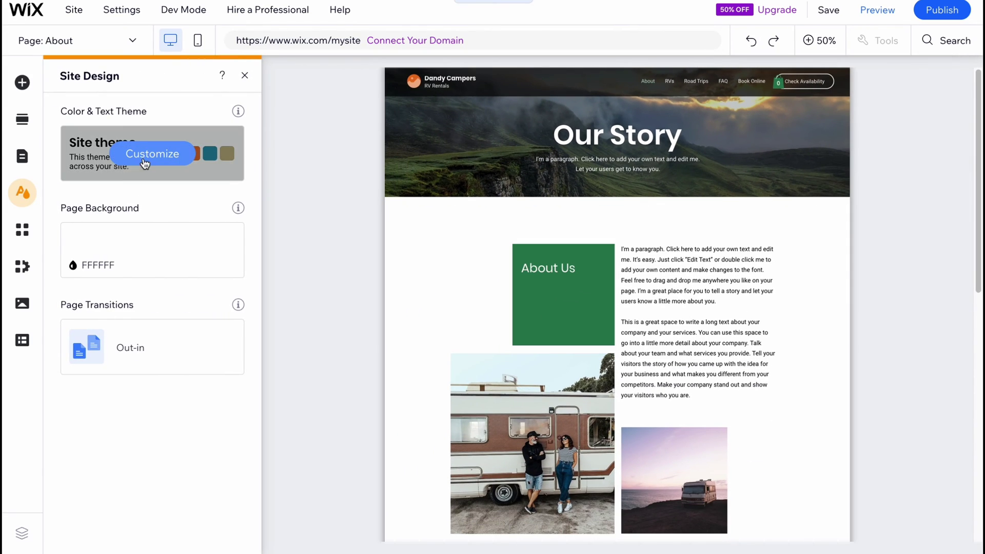
pyautogui.click(145, 163)
pyautogui.click(145, 273)
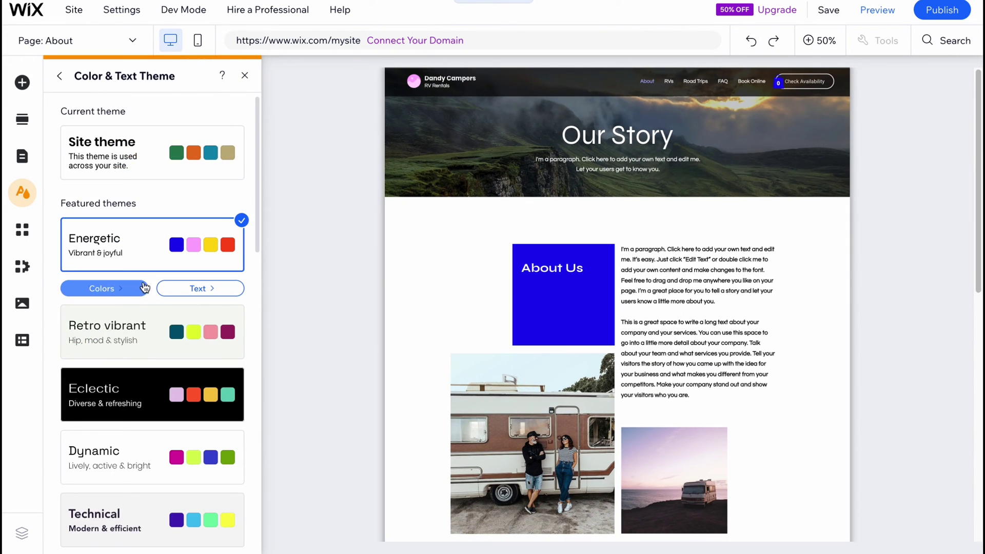
pyautogui.click(153, 339)
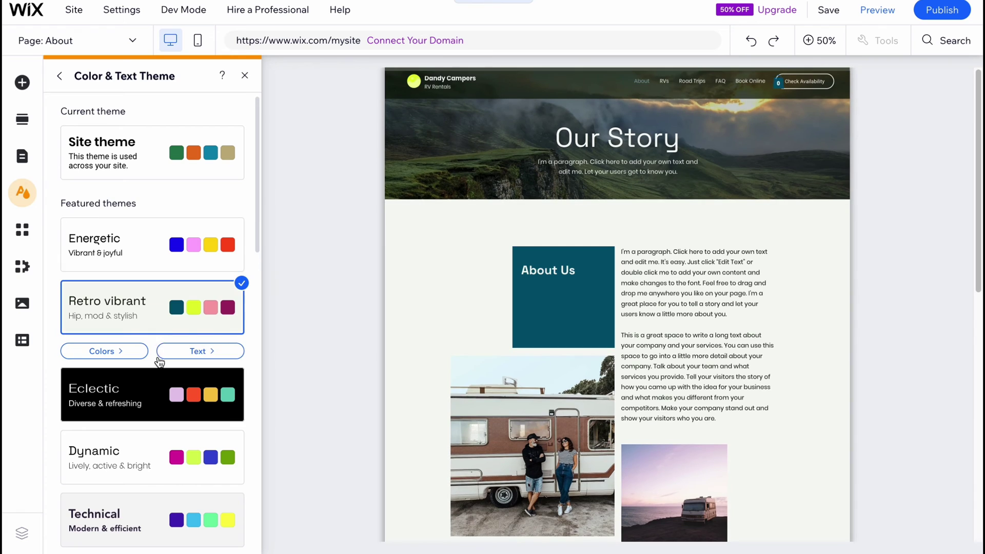
pyautogui.click(144, 451)
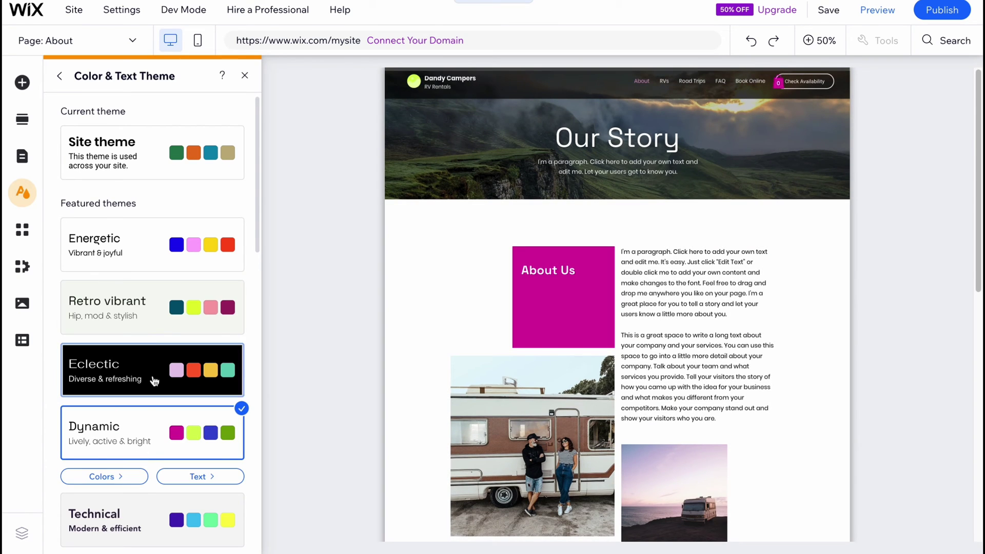
pyautogui.click(150, 309)
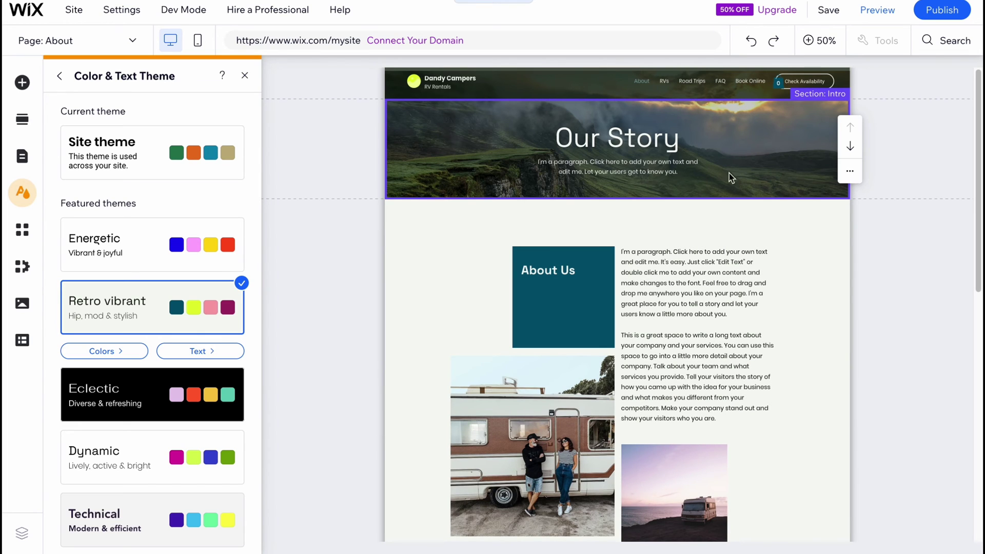
# Save the site to the free Wix.com domain, publish it, and view the live site.
pyautogui.click(826, 10)
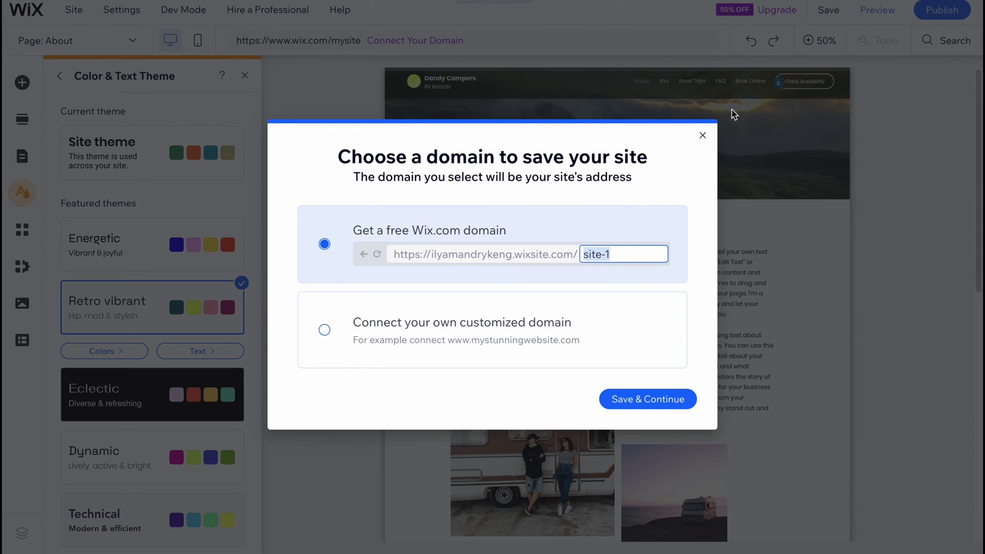
pyautogui.click(645, 400)
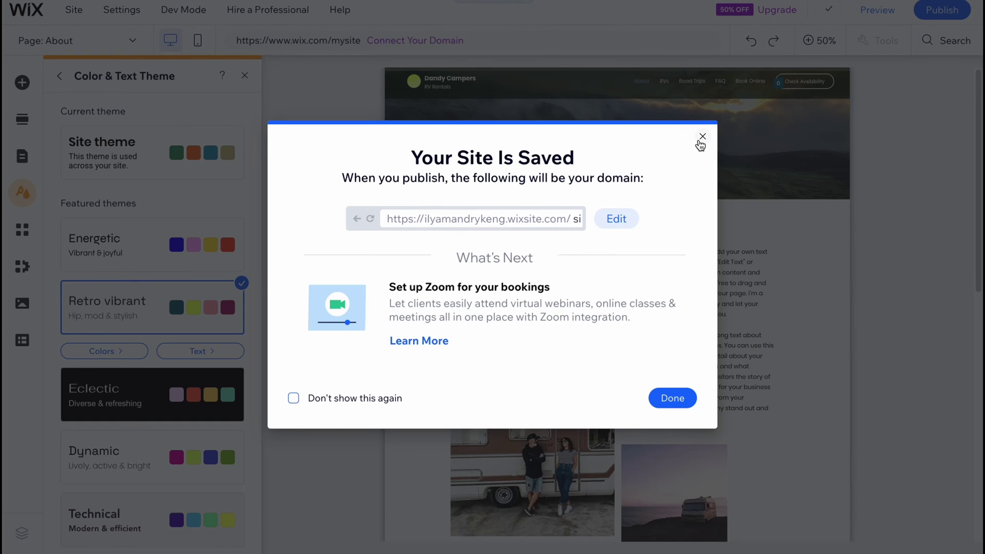
pyautogui.click(701, 139)
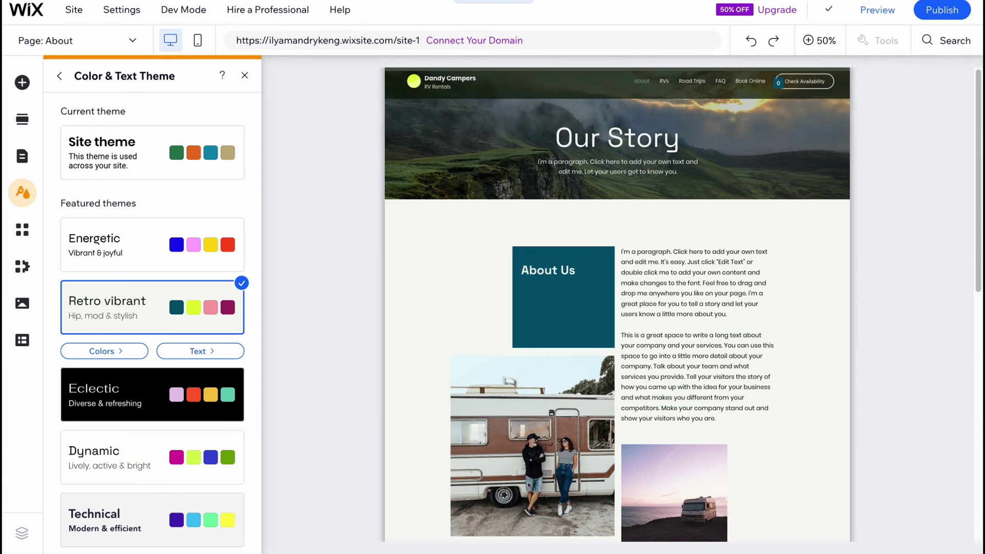
pyautogui.click(952, 15)
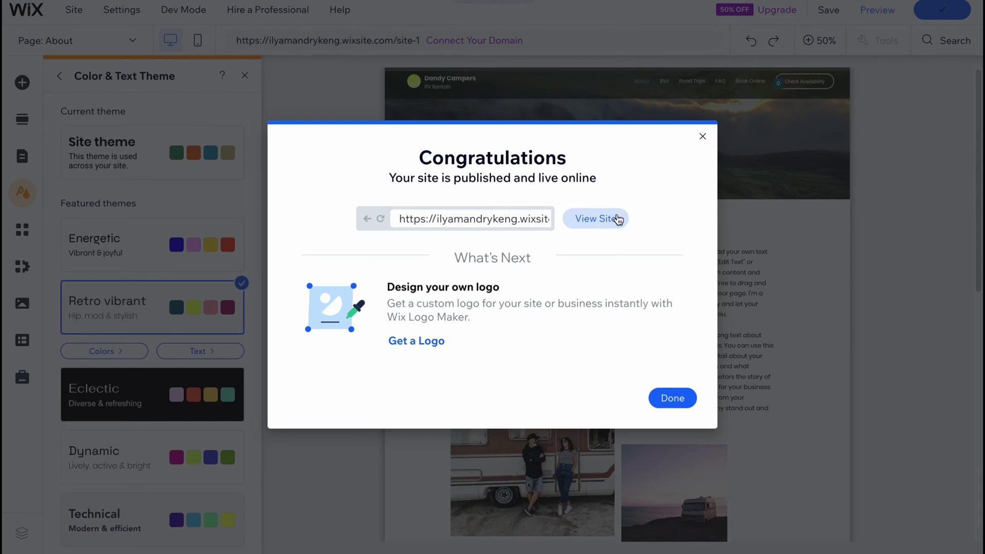
pyautogui.click(595, 218)
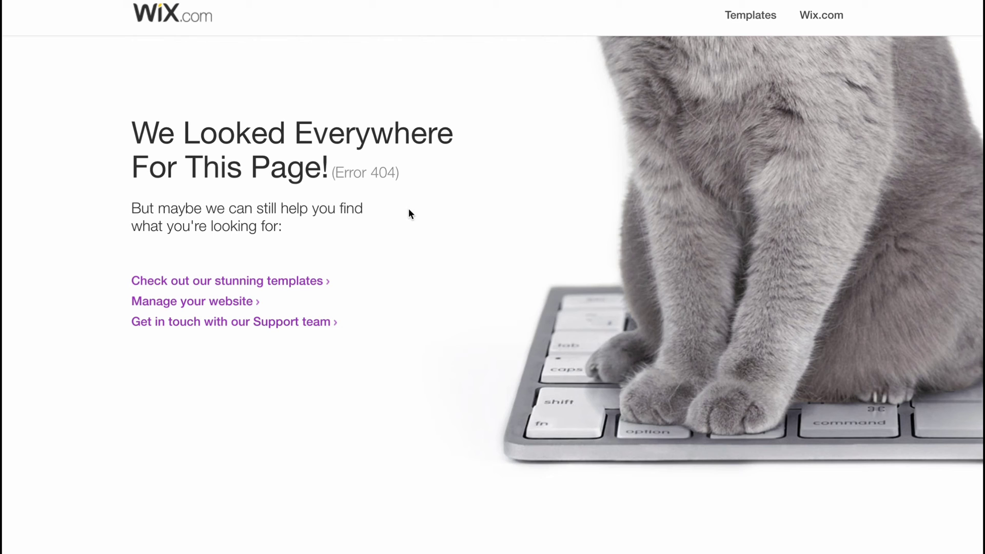
# Leave the Error 404 page via Manage your website to reach My Sites.
pyautogui.moveTo(113, 275); pyautogui.dragTo(403, 354)
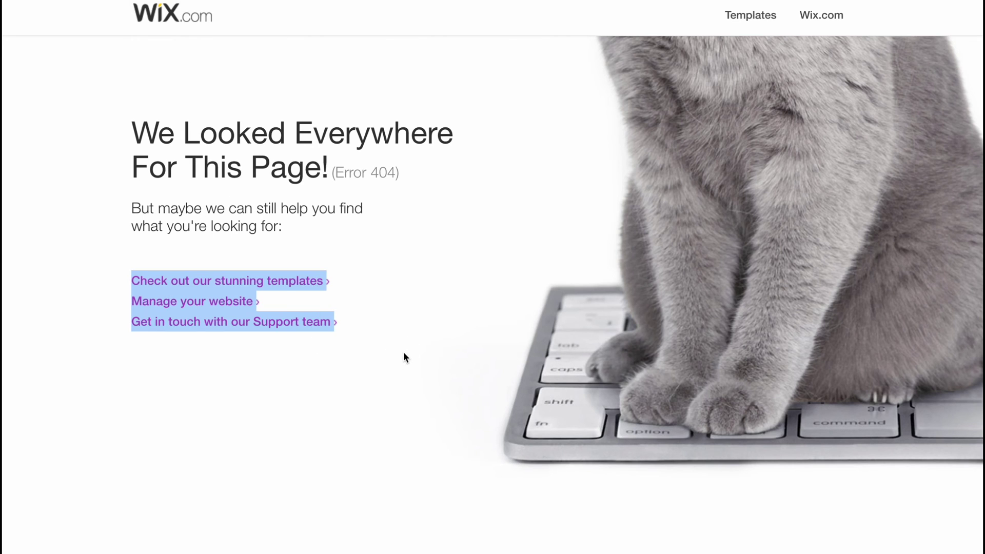
pyautogui.click(409, 361)
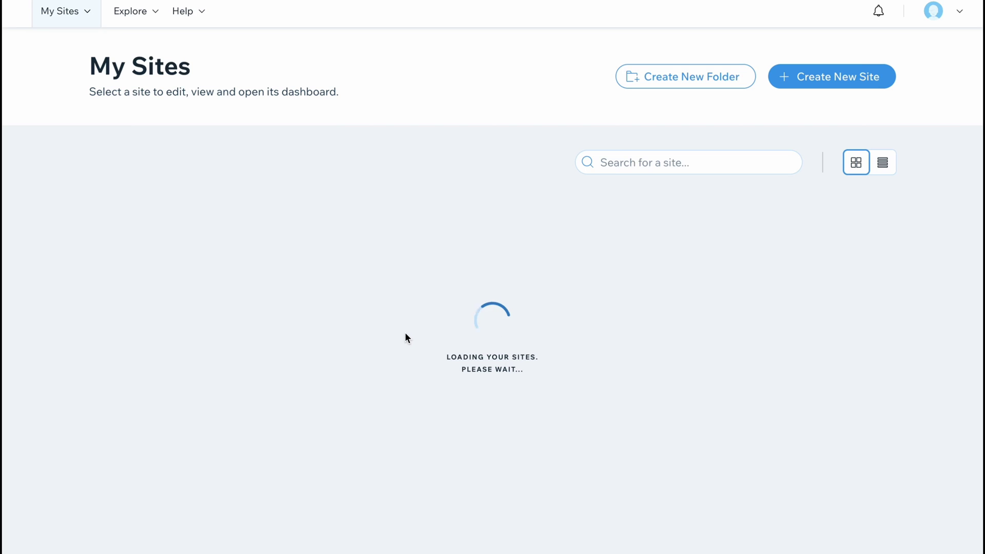
# Open Site 1's dashboard from My Sites and go to its Premium plans upgrade page.
pyautogui.moveTo(222, 396)
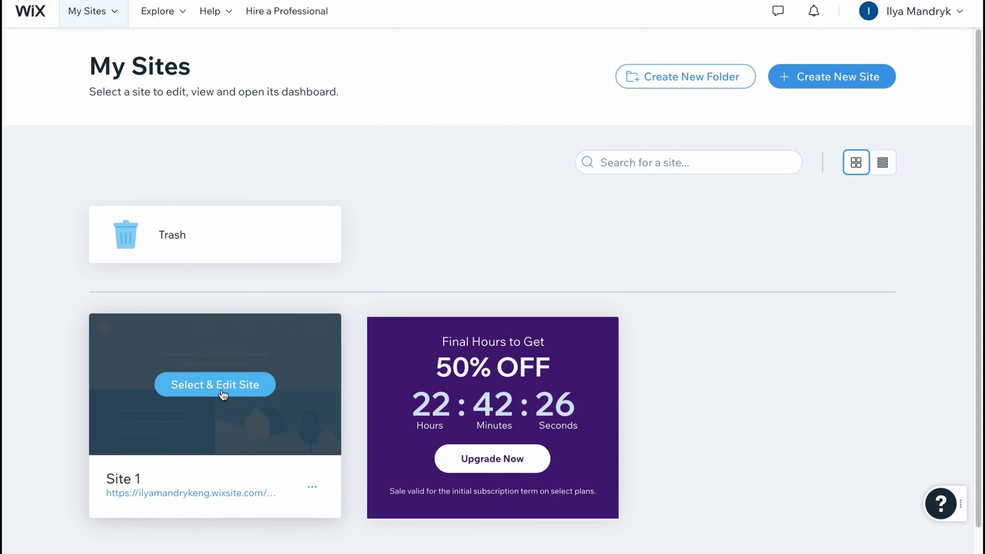
pyautogui.click(315, 495)
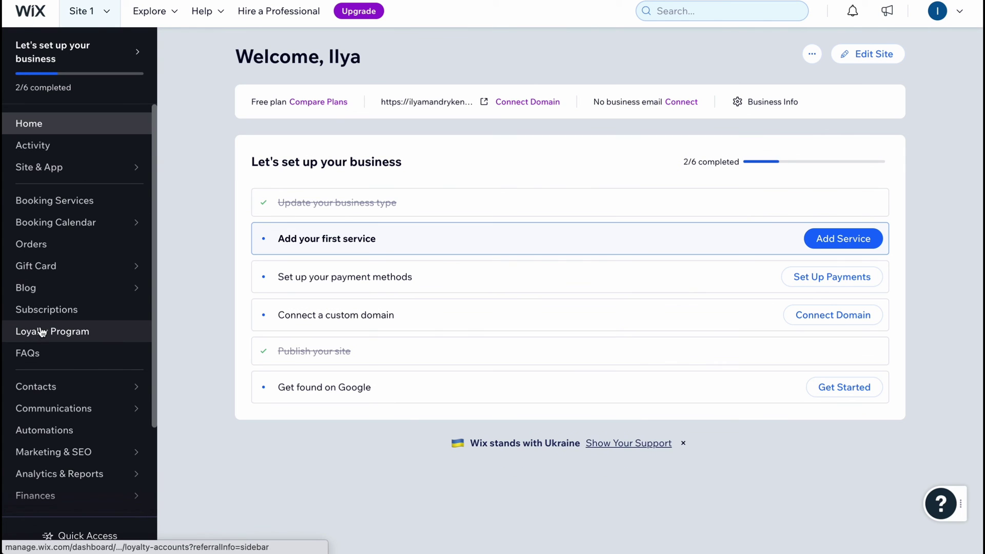
pyautogui.moveTo(59, 452)
pyautogui.moveTo(59, 475)
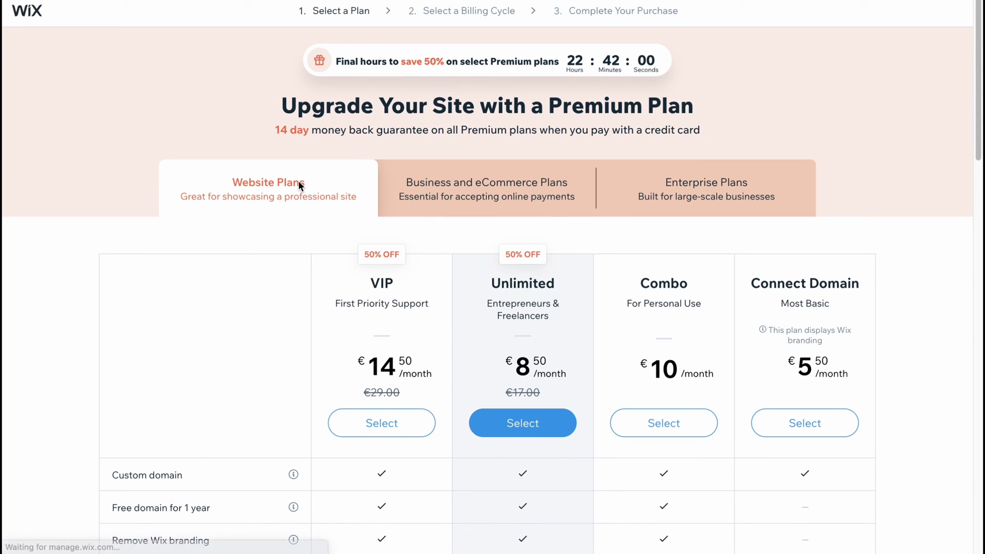
# Scroll through the Website Plans and note the Unlimited plan's 50% OFF discount.
pyautogui.scroll(-1, 293, 194)
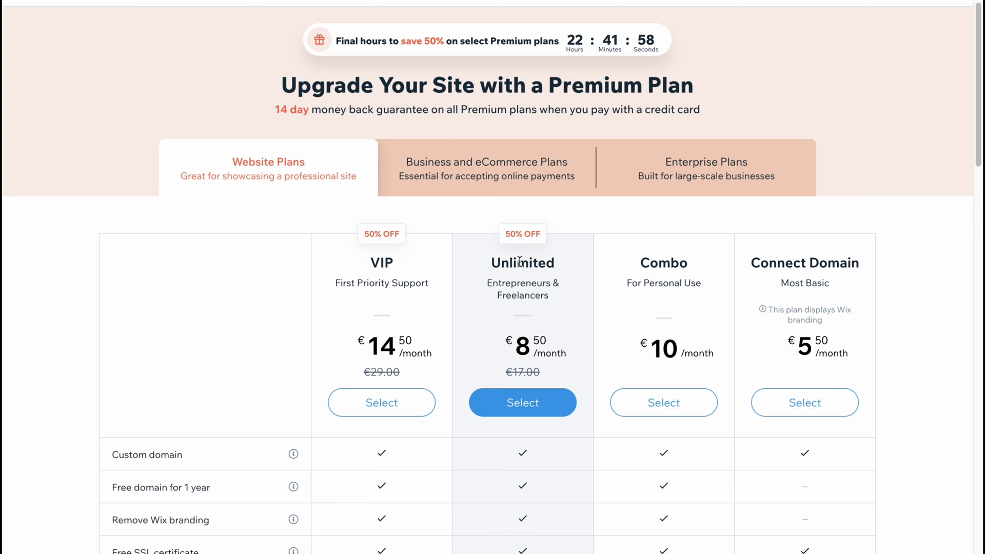
pyautogui.scroll(-2, 383, 262)
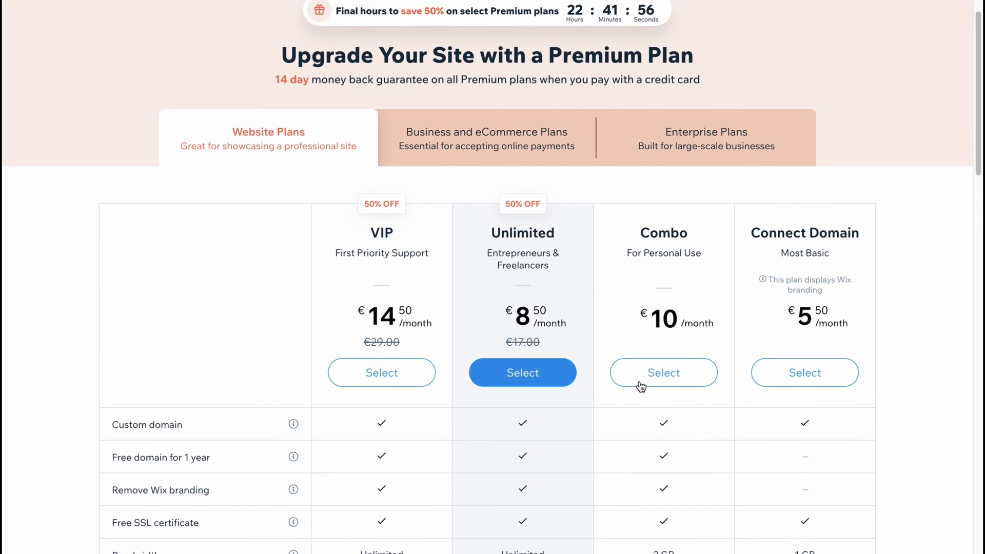
pyautogui.scroll(-1, 451, 319)
pyautogui.moveTo(507, 179); pyautogui.dragTo(548, 181)
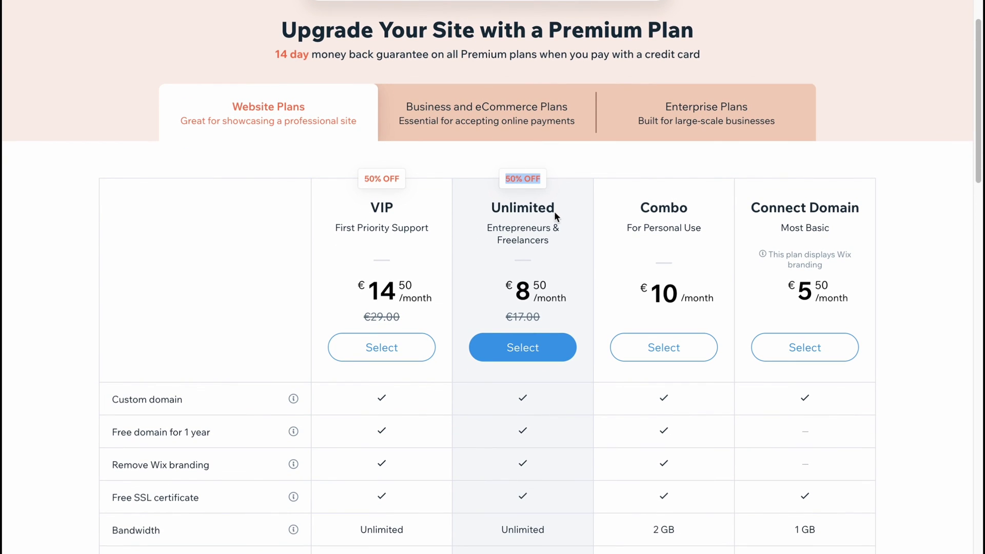
# Compare Business plan prices (Basic €20, Unlimited €15, VIP €22), then return to Website Plans.
pyautogui.click(524, 119)
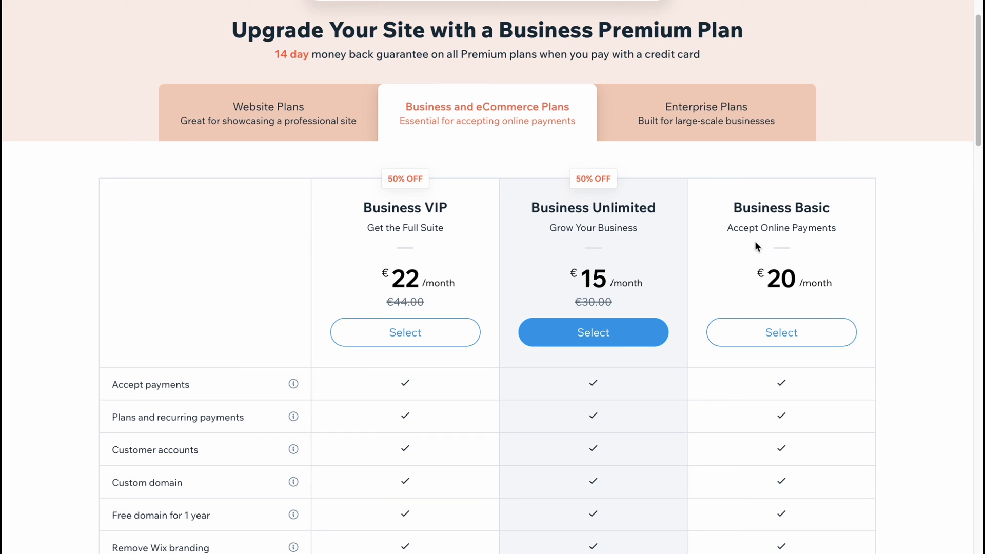
pyautogui.moveTo(767, 286); pyautogui.dragTo(800, 285)
pyautogui.moveTo(553, 282); pyautogui.dragTo(669, 278)
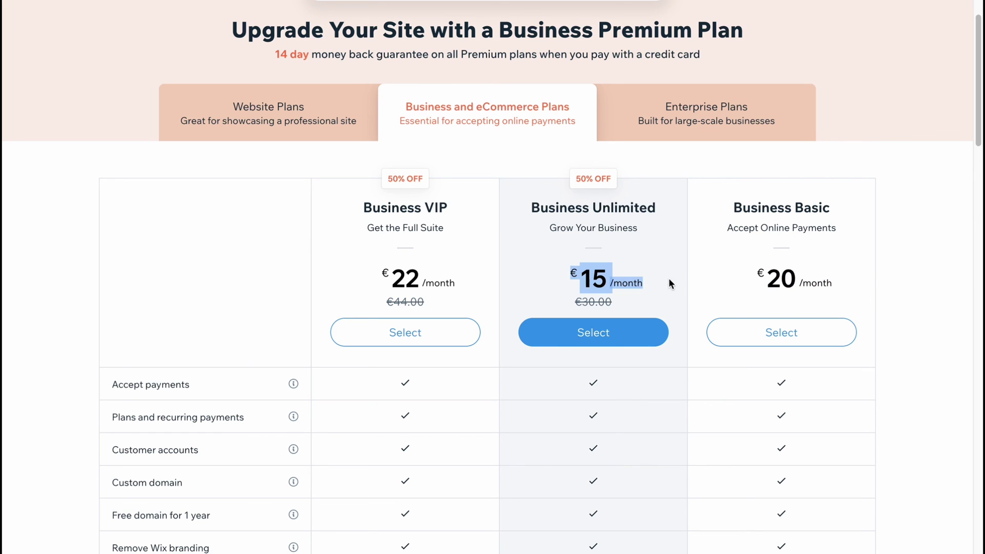
pyautogui.moveTo(612, 301); pyautogui.dragTo(575, 301)
pyautogui.moveTo(382, 280); pyautogui.dragTo(425, 301)
pyautogui.click(925, 212)
pyautogui.scroll(-7, 743, 287)
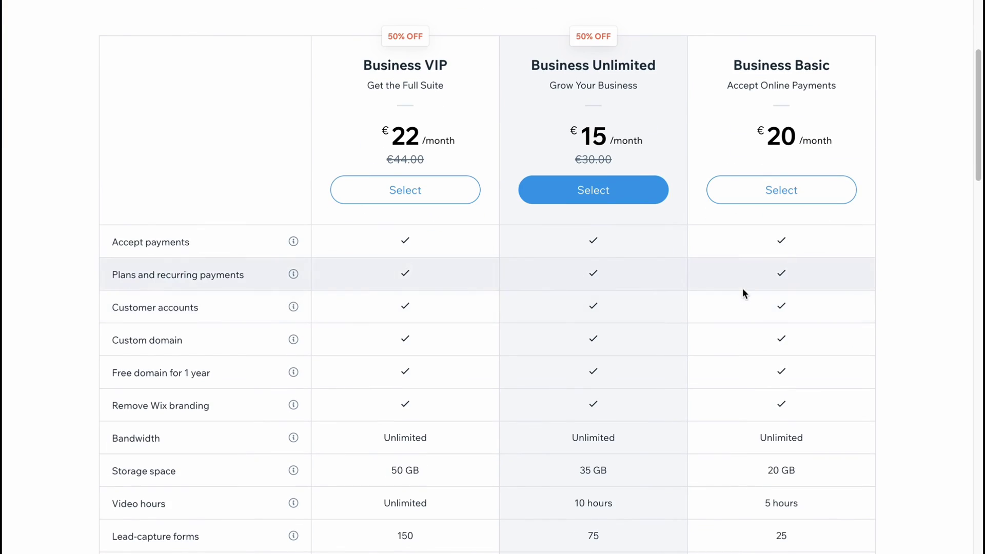
pyautogui.scroll(5, 395, 223)
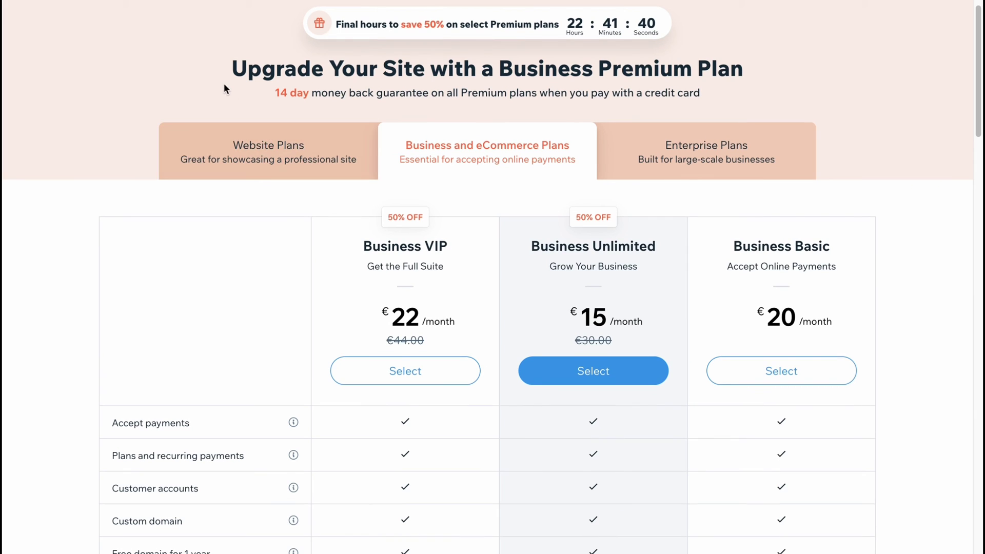
pyautogui.click(268, 167)
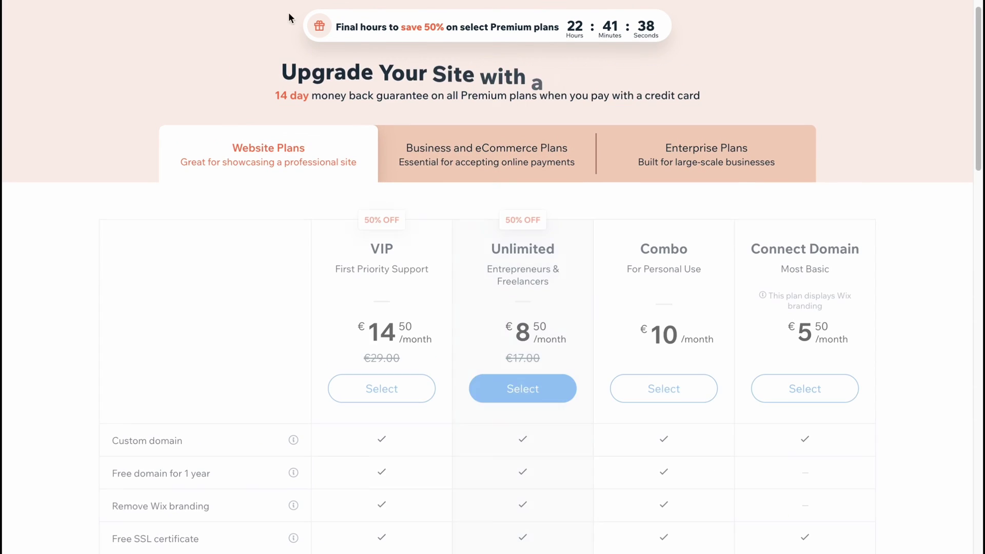